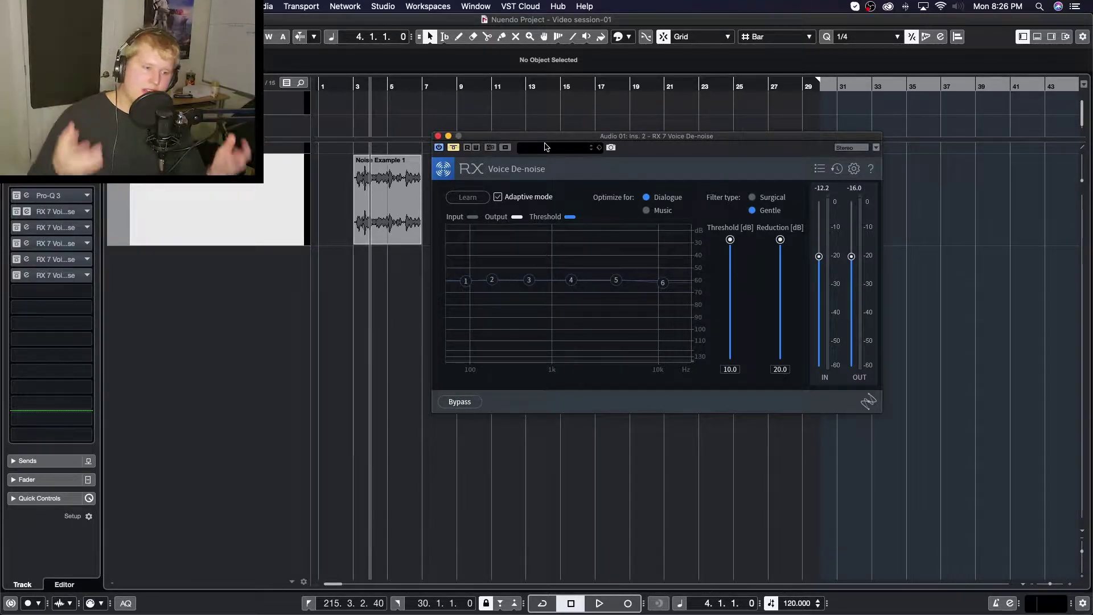
- Drag the RX 7 Voice De-noise window down and left to uncover Noise Example 1–3 and Audio 03_02
left_click_drag(674, 138, 628, 238)
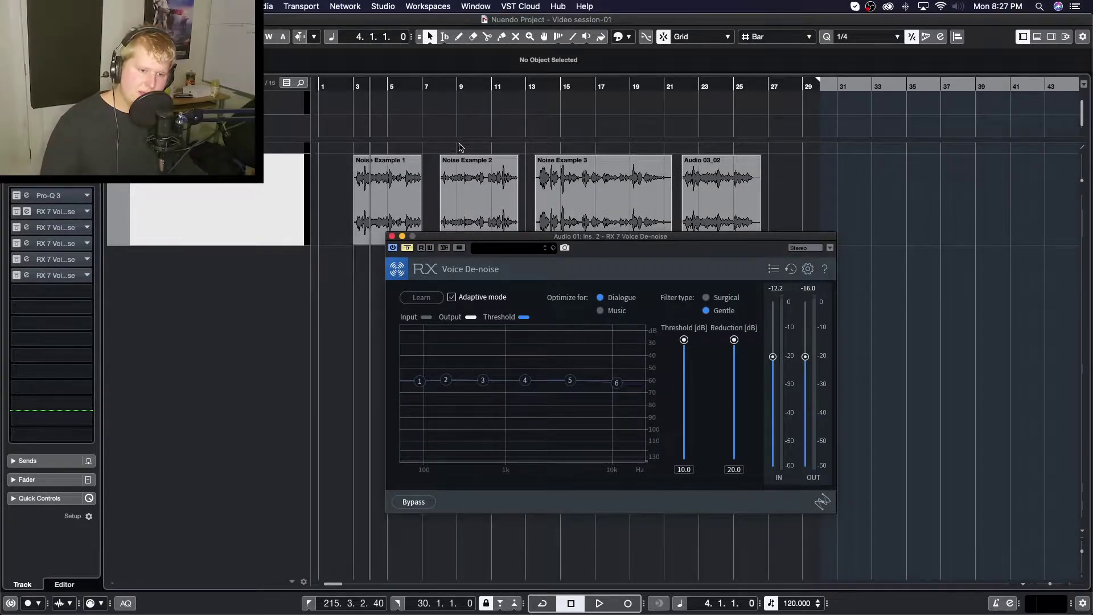
- Select the three Noise Example clips and the Audio 03_02 clip
mouse_move(398, 141)
left_mouse_down()
mouse_move(420, 150)
mouse_move(420, 141)
left_mouse_up()
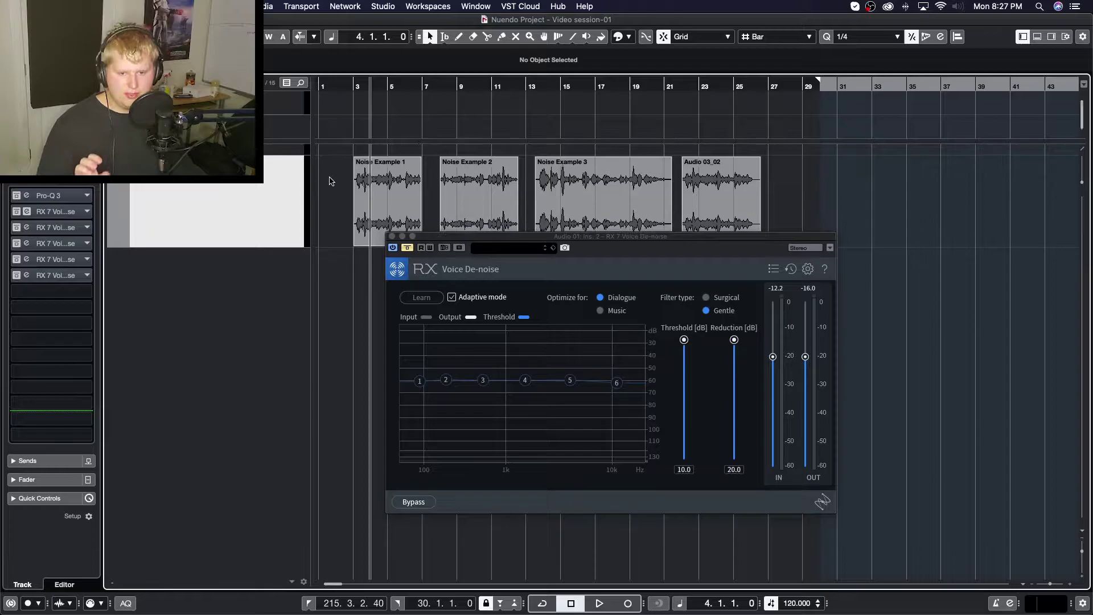
left_click_drag(330, 176, 679, 195)
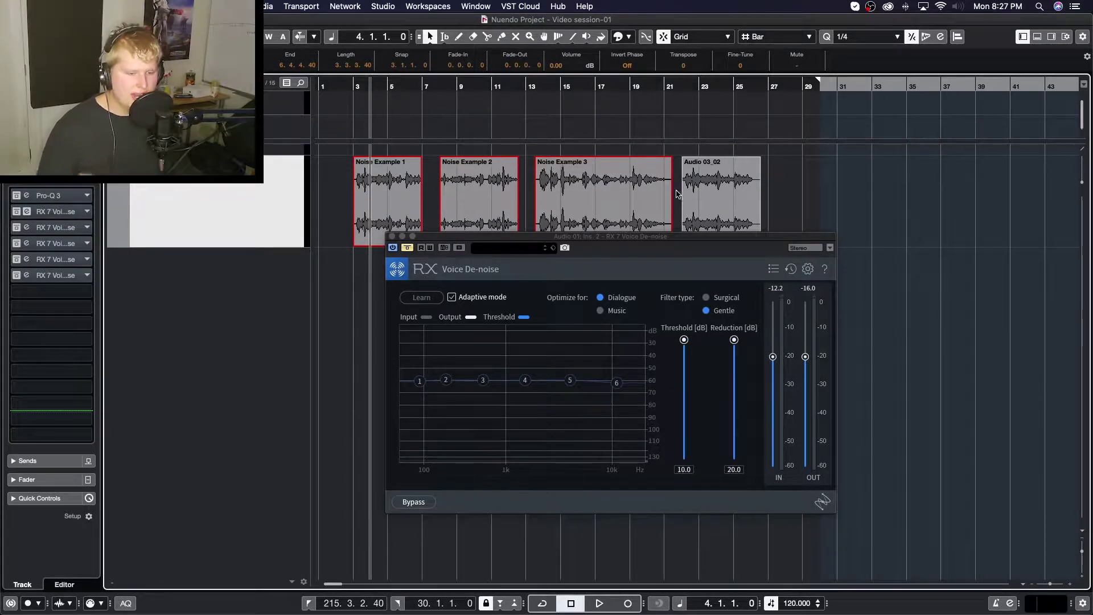
left_click(696, 192)
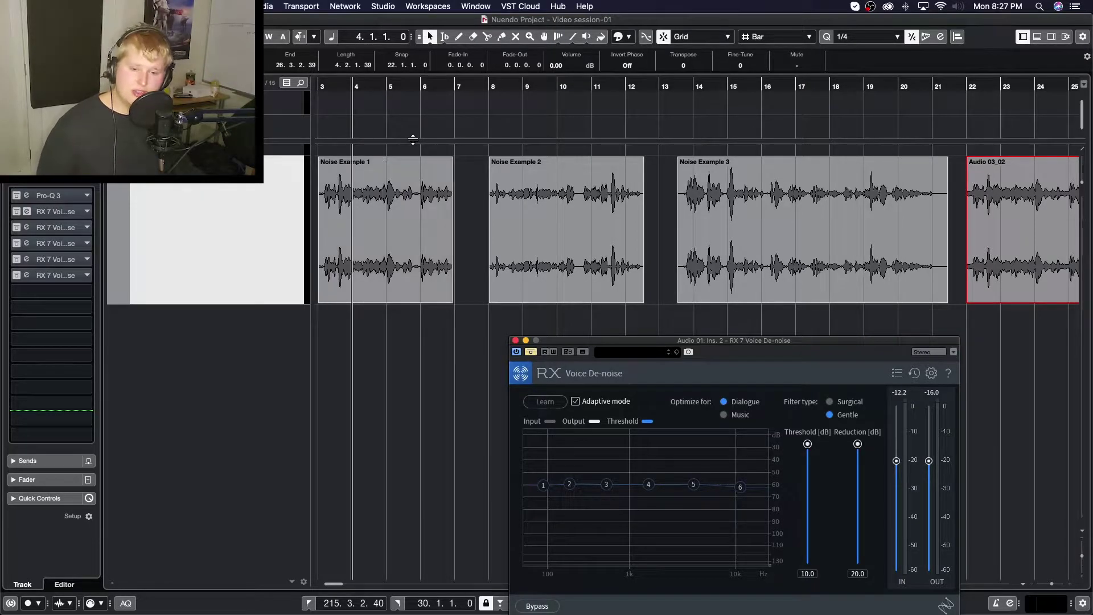
- Play through Noise Examples 1–3 into Audio 03_02 at bar 22, then set normal object sizing
left_click(395, 86)
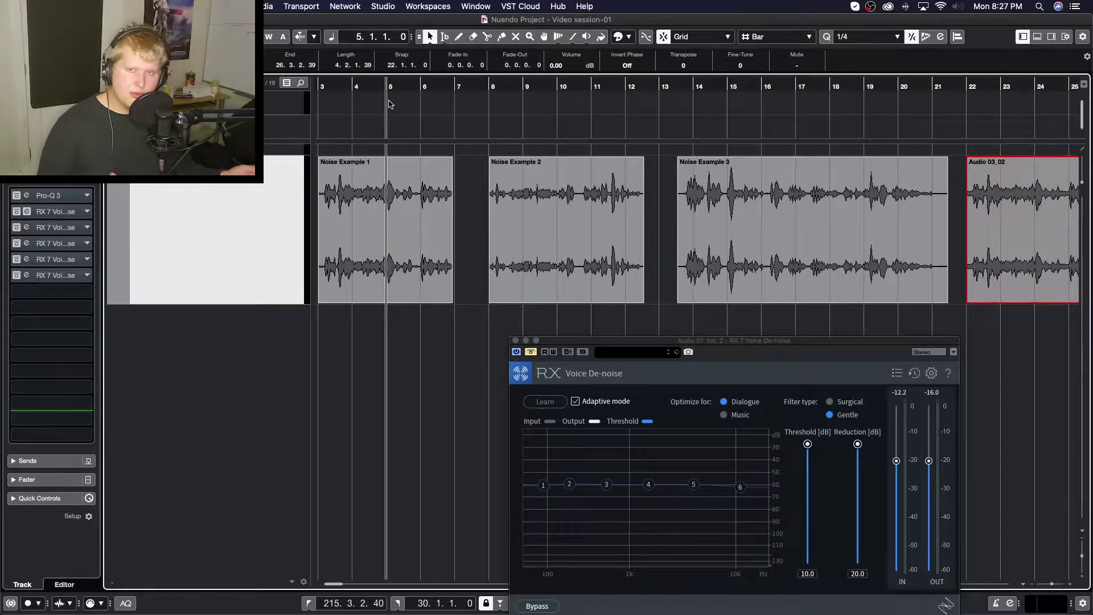
scroll(389, 104, "up", 2)
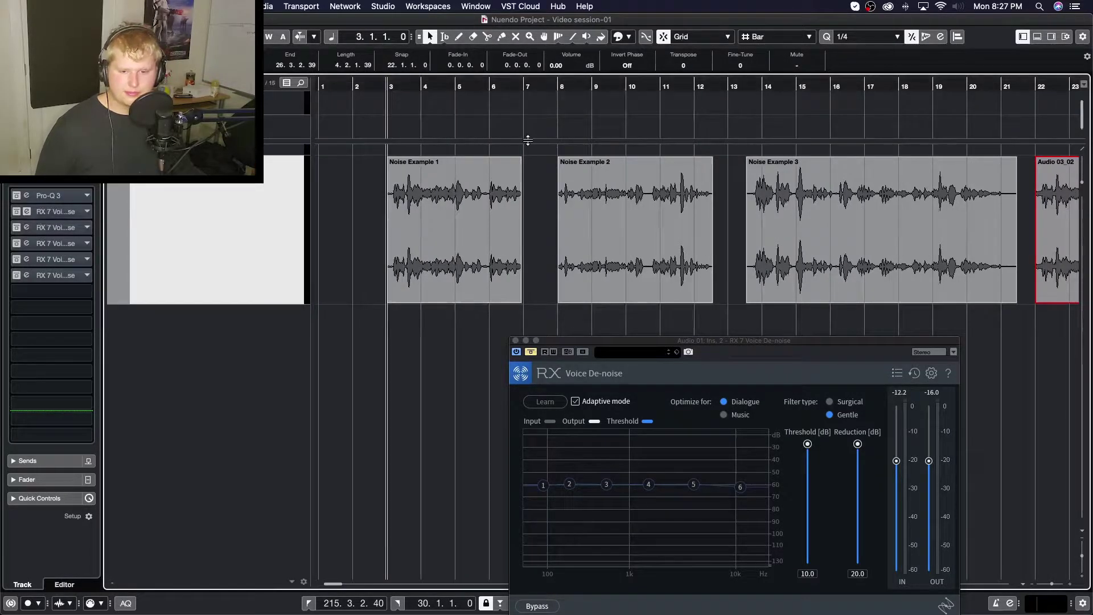
key("space")
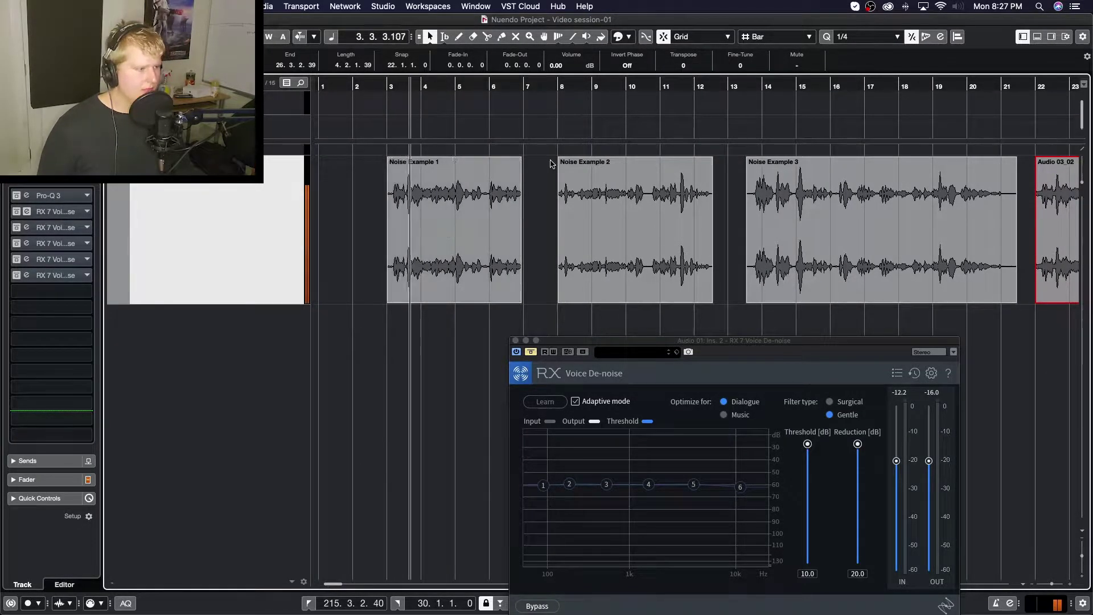
left_click(515, 340)
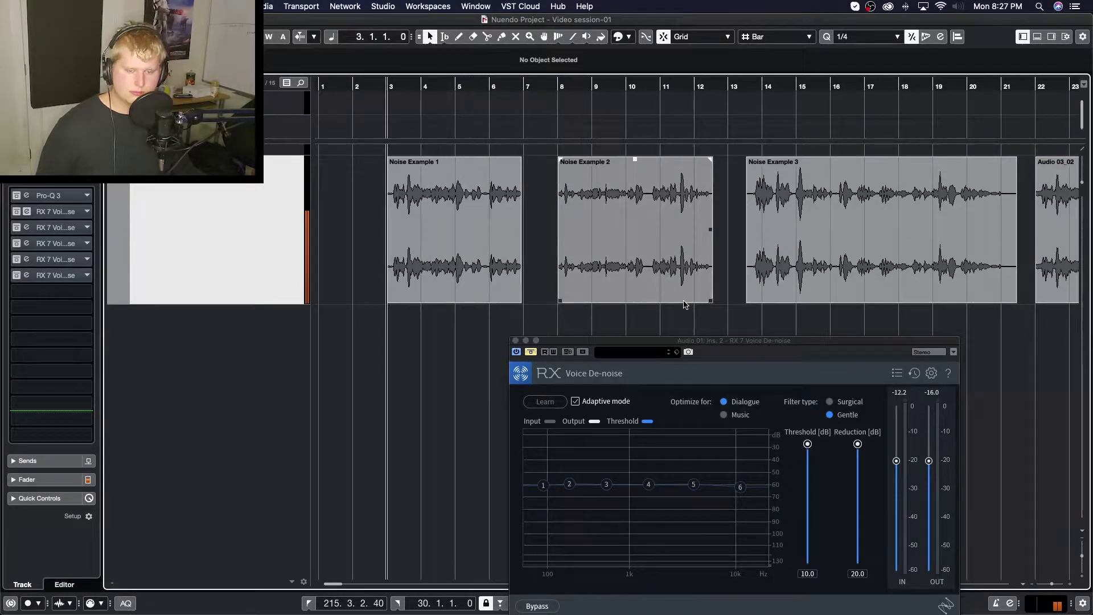
left_click(604, 107)
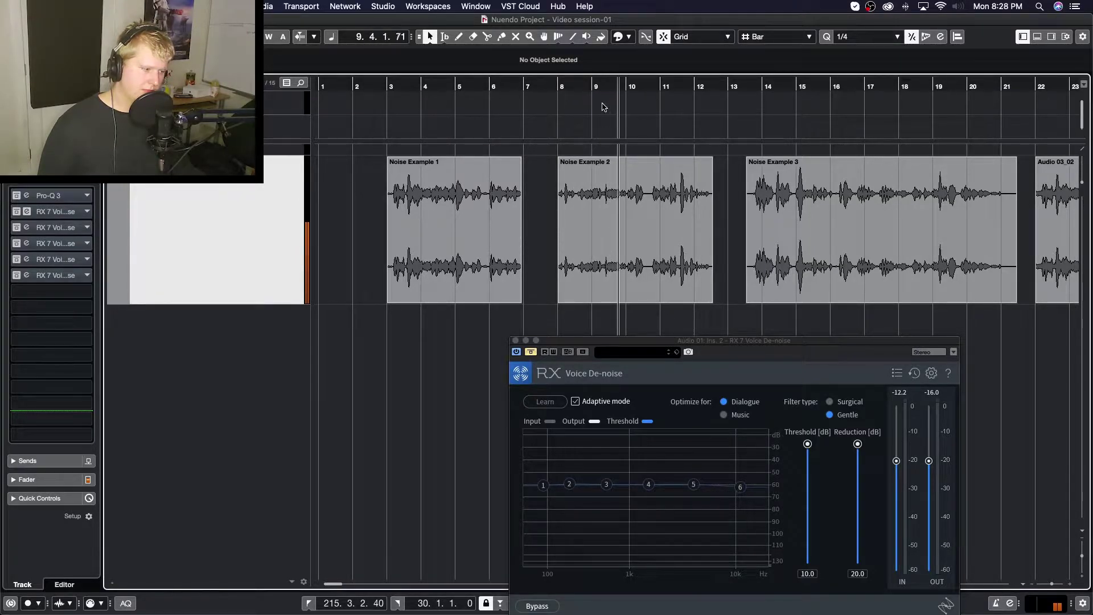
left_click(757, 103)
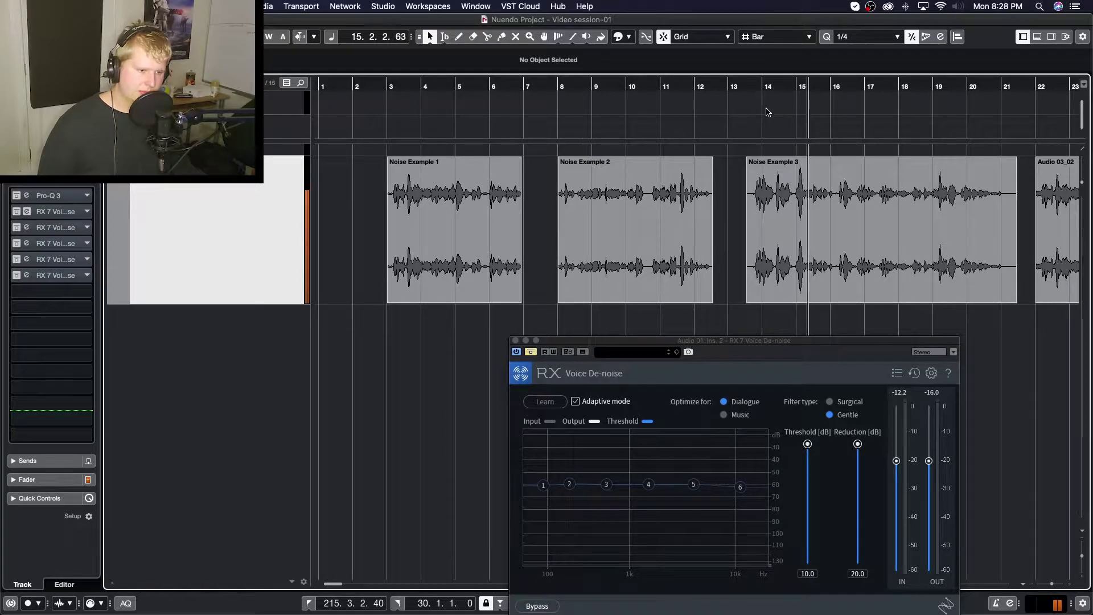
scroll(797, 114, "right", 5)
left_click(726, 113)
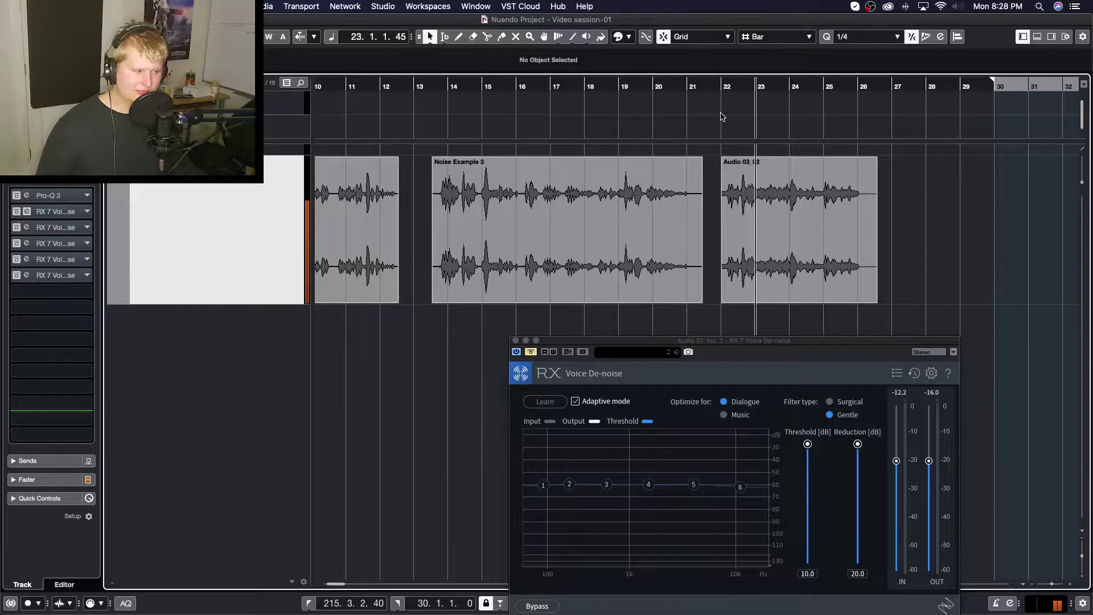
key("space")
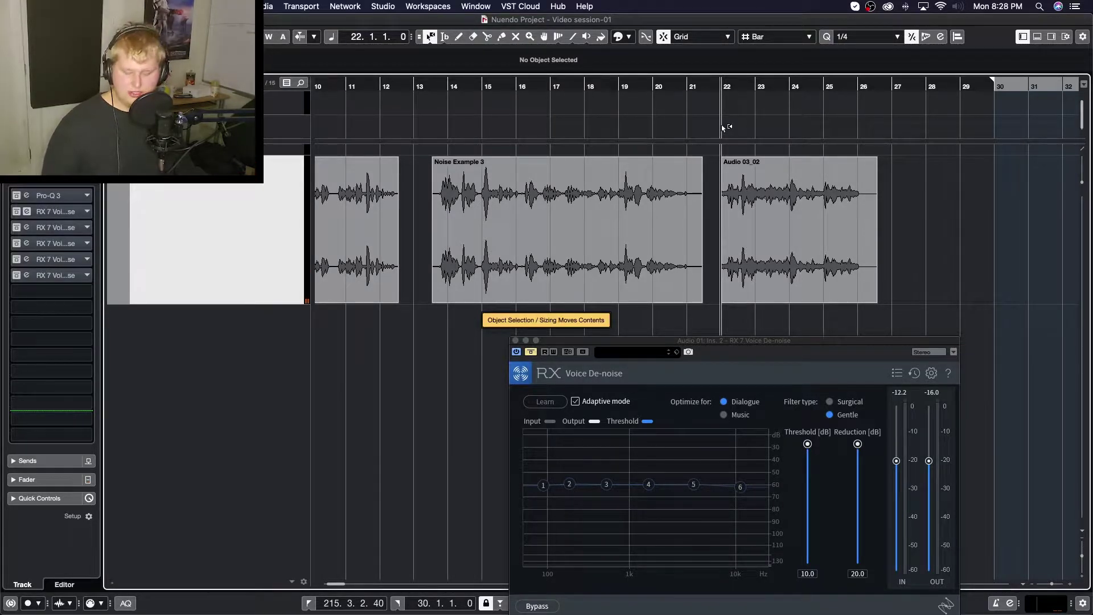
key("1")
key("1")
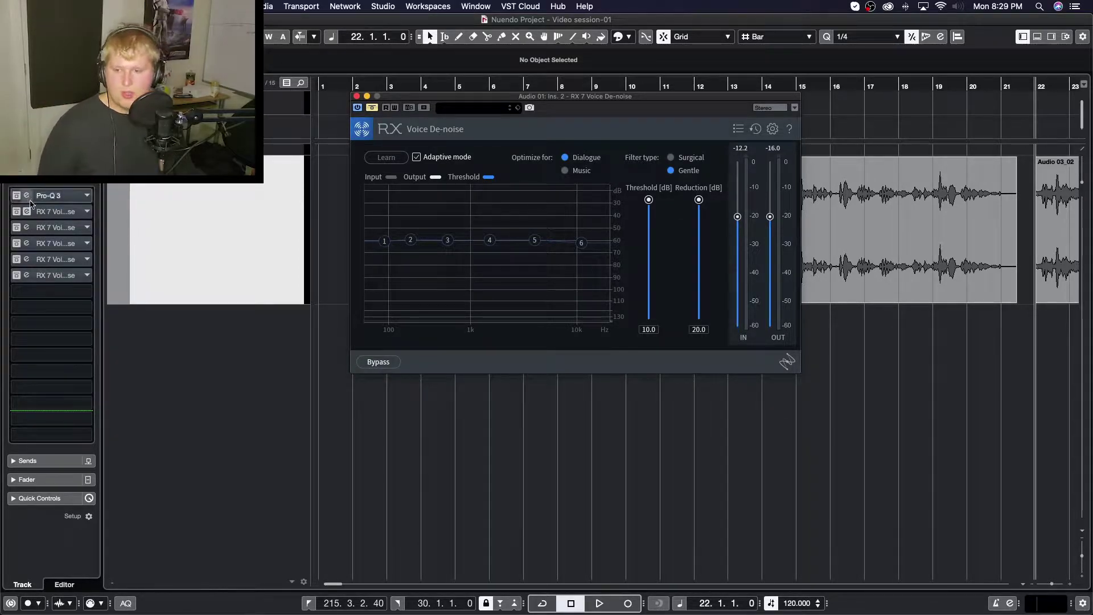
- Open Pro-Q 3's 129.22 Hz, 36 dB/oct high-pass editor and close the Voice De-noise window
left_click(27, 196)
mouse_move(579, 298)
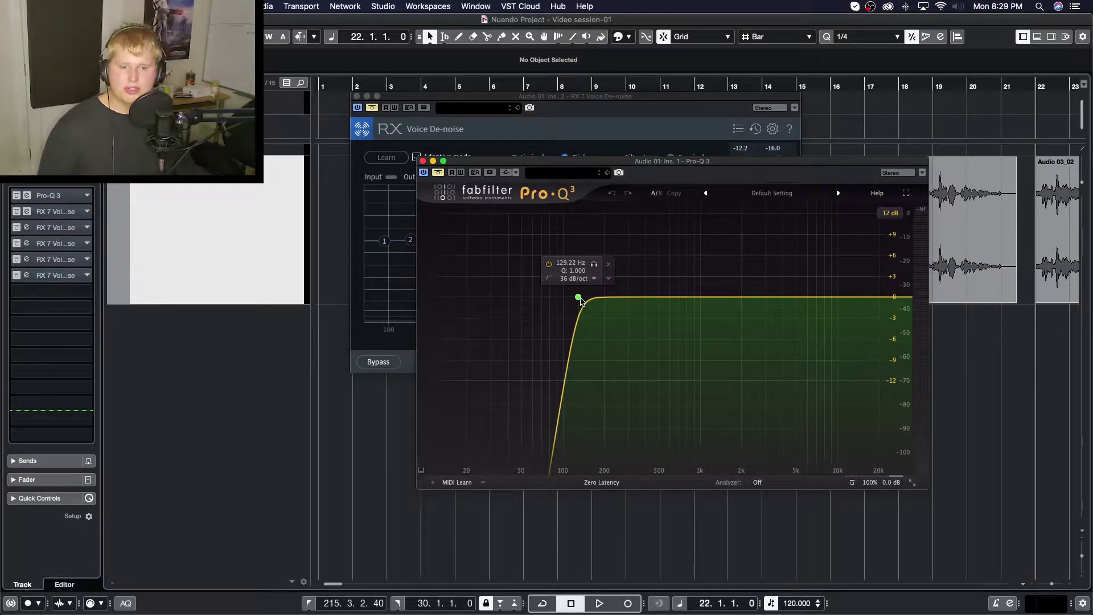
left_click(357, 96)
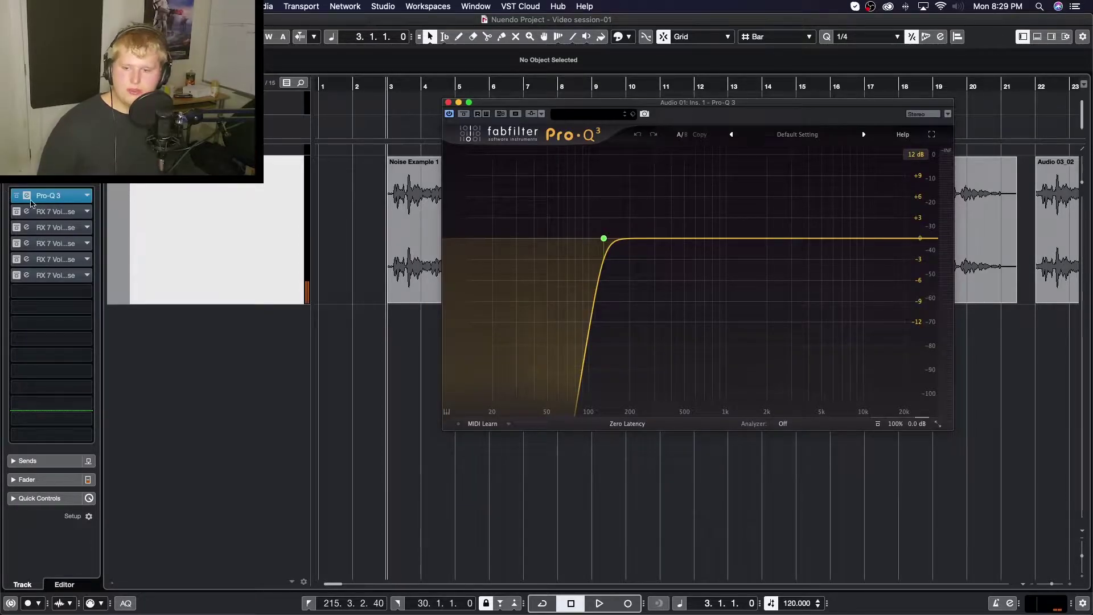
mouse_move(605, 243)
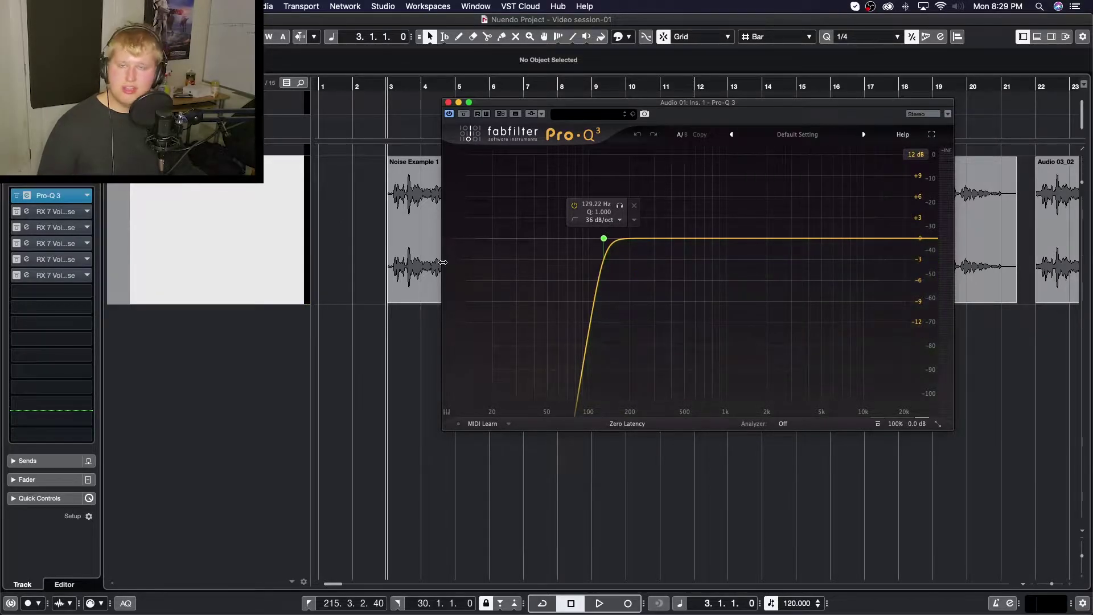
- Solo and audition the Pro-Q 3 low cut, lowering it from 129.22 Hz to 109.35 Hz
key("space")
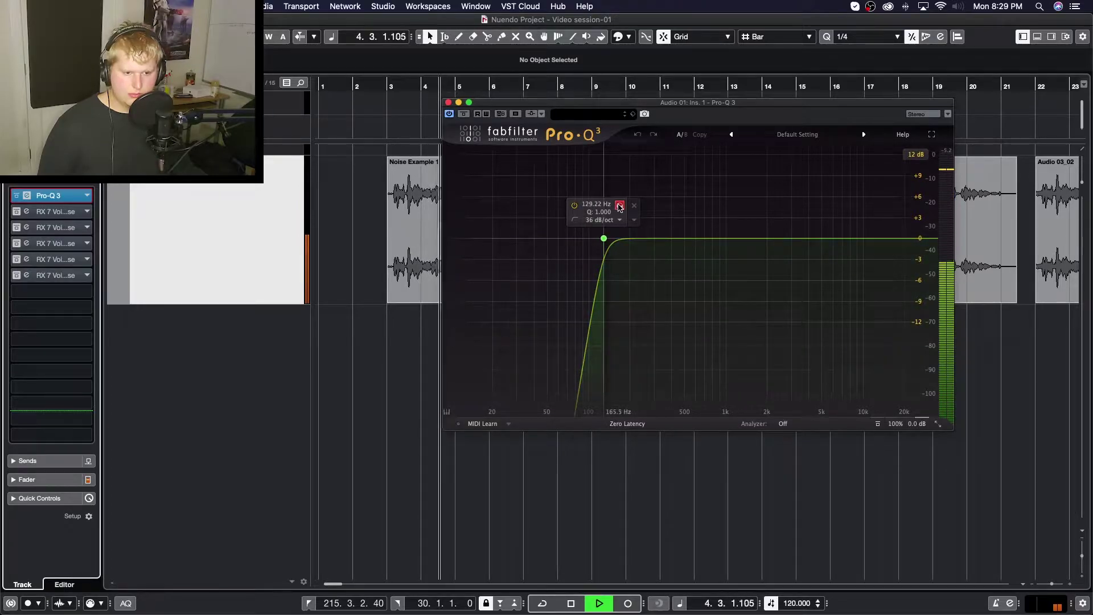
left_click_drag(619, 207, 621, 213)
key("space")
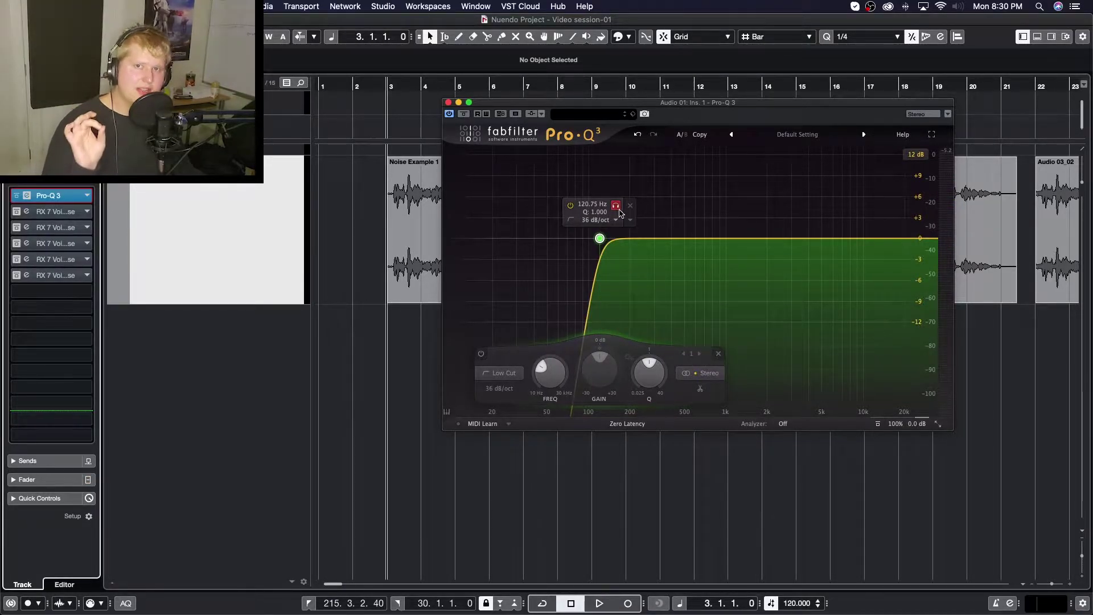
left_click_drag(622, 214, 612, 214)
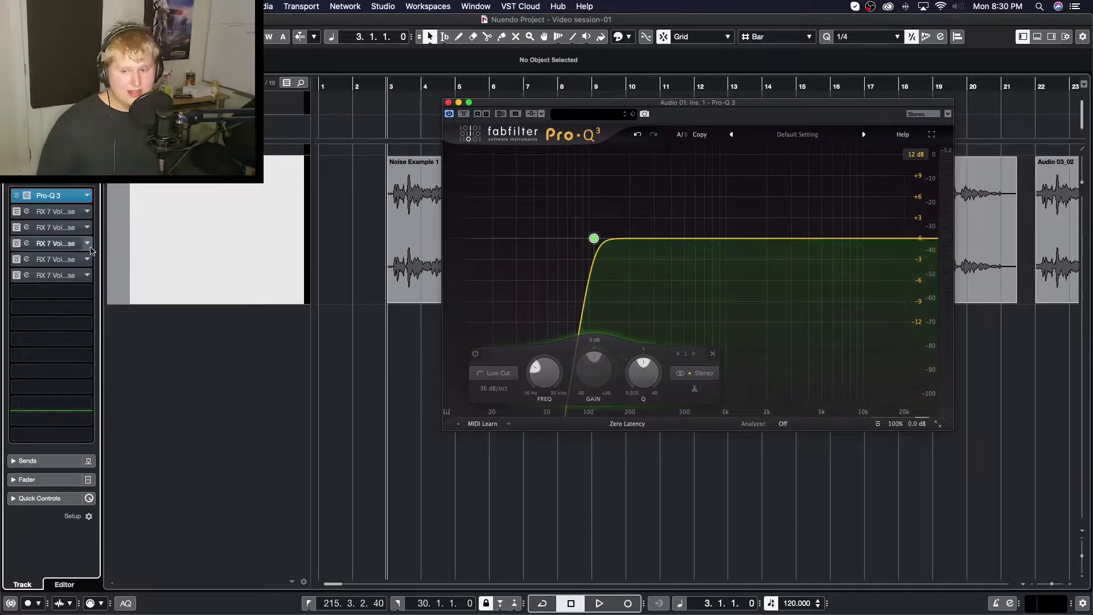
- Open the window of the first RX 7 Voice De-noise insert (insert 2) on Audio 01
left_click(64, 274)
left_click(64, 275)
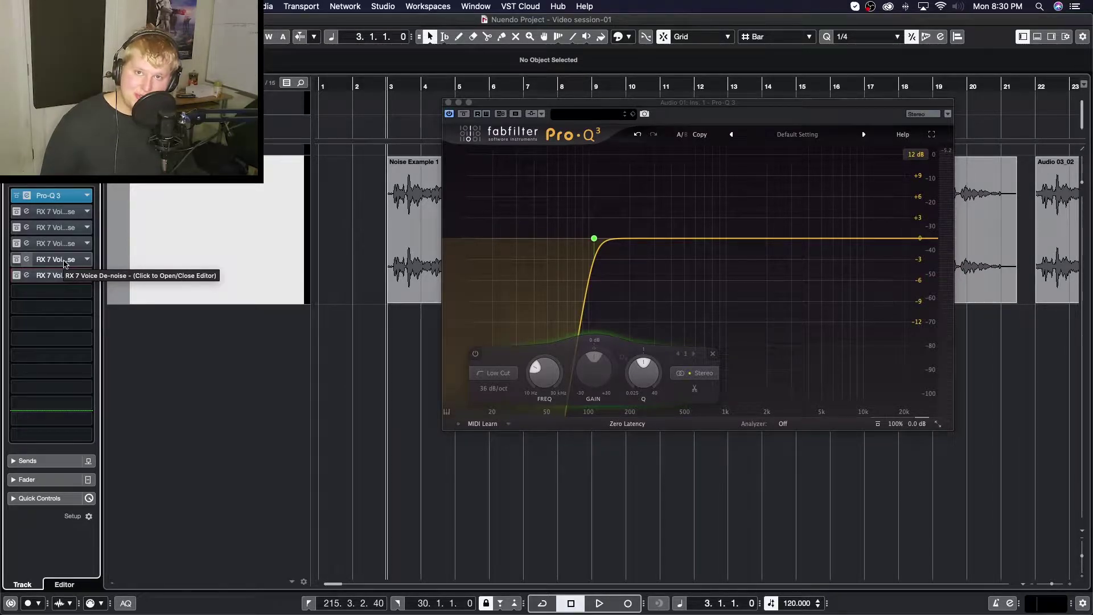
left_click(25, 212)
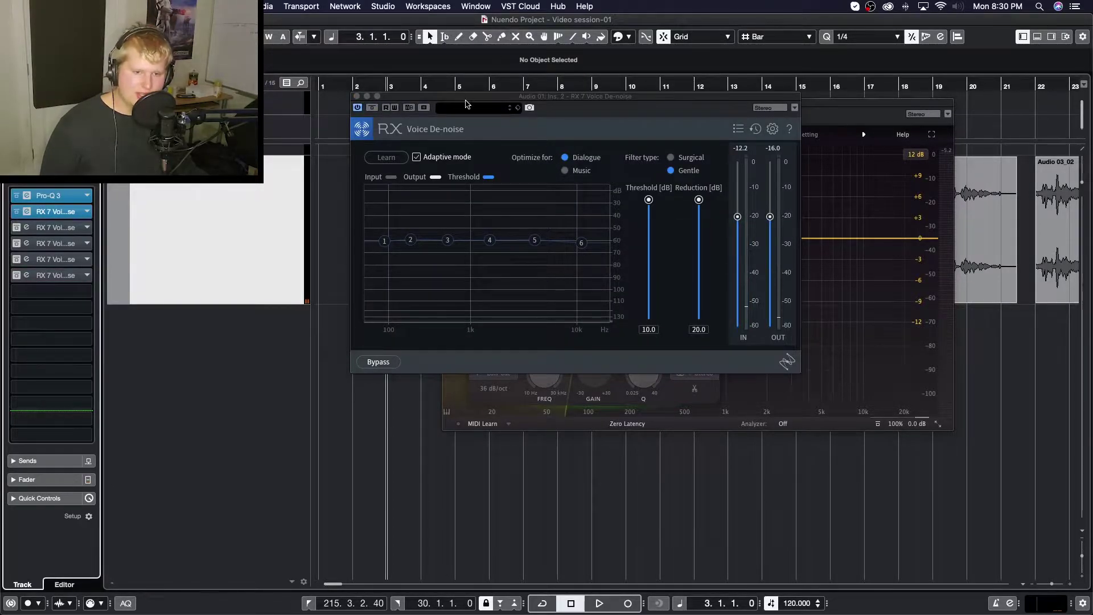
- Move the De-noise window lower and close the Pro-Q 3 editor
left_click_drag(468, 96, 520, 122)
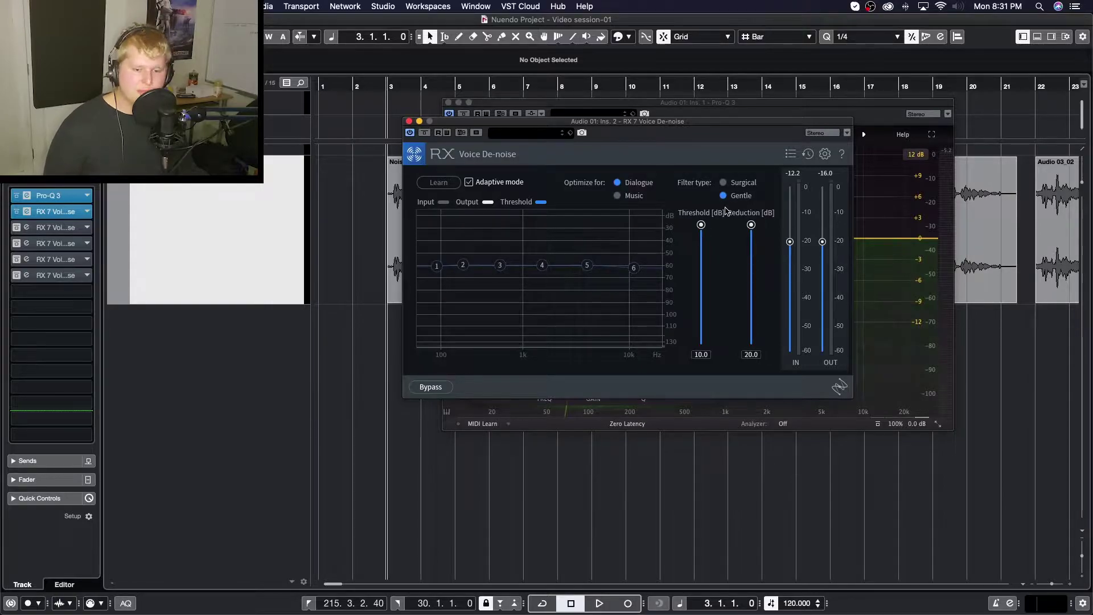
left_click(448, 103)
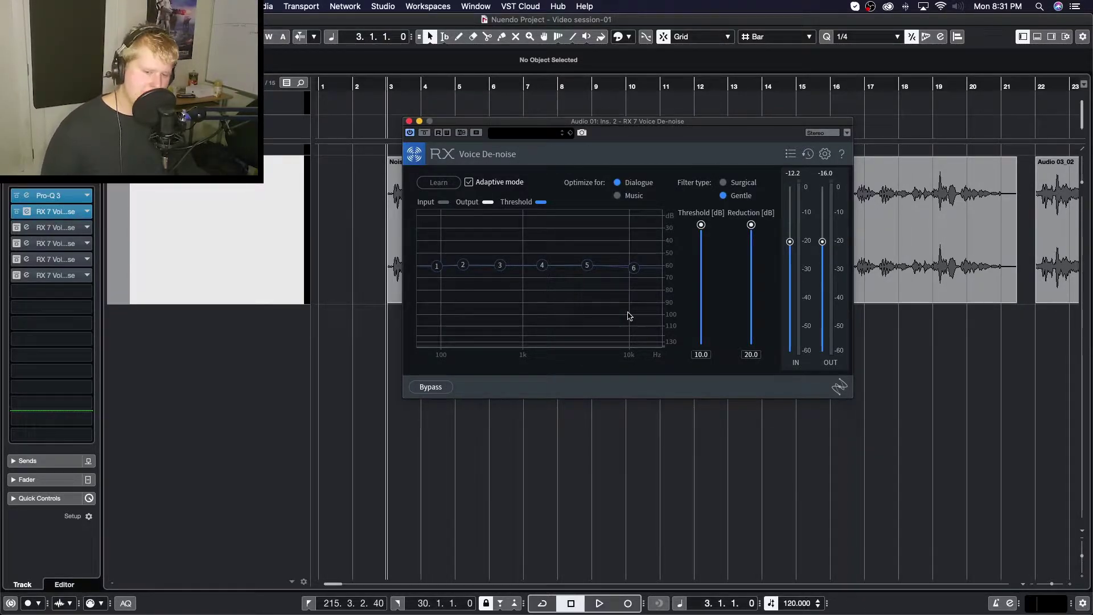
mouse_move(443, 271)
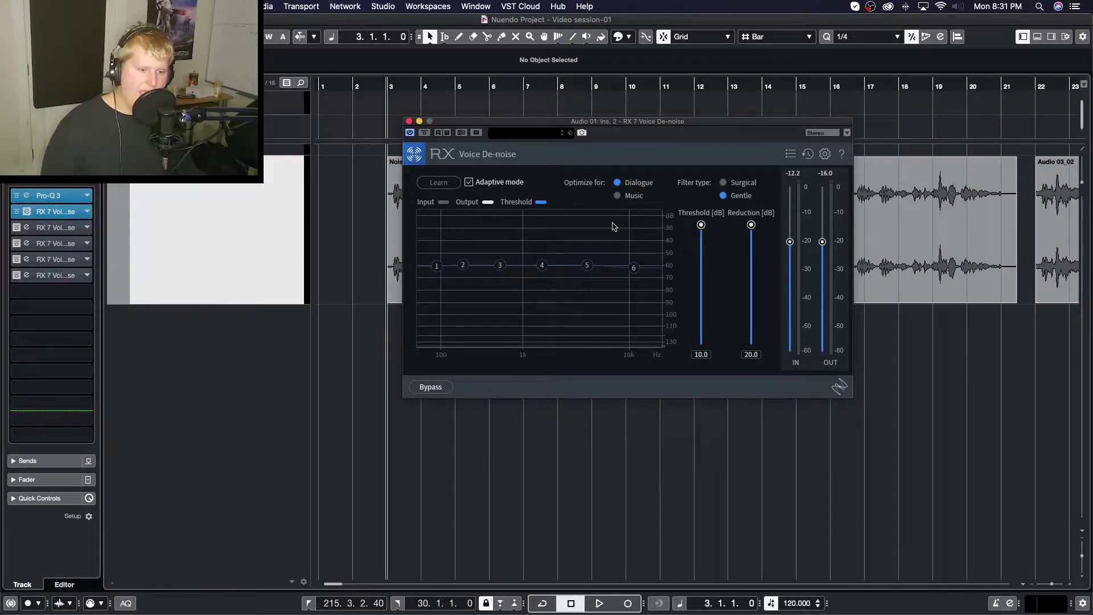
- Turn Adaptive mode off, drop the threshold curve to -4.2 dB, and start Learn
left_click_drag(701, 225, 701, 280)
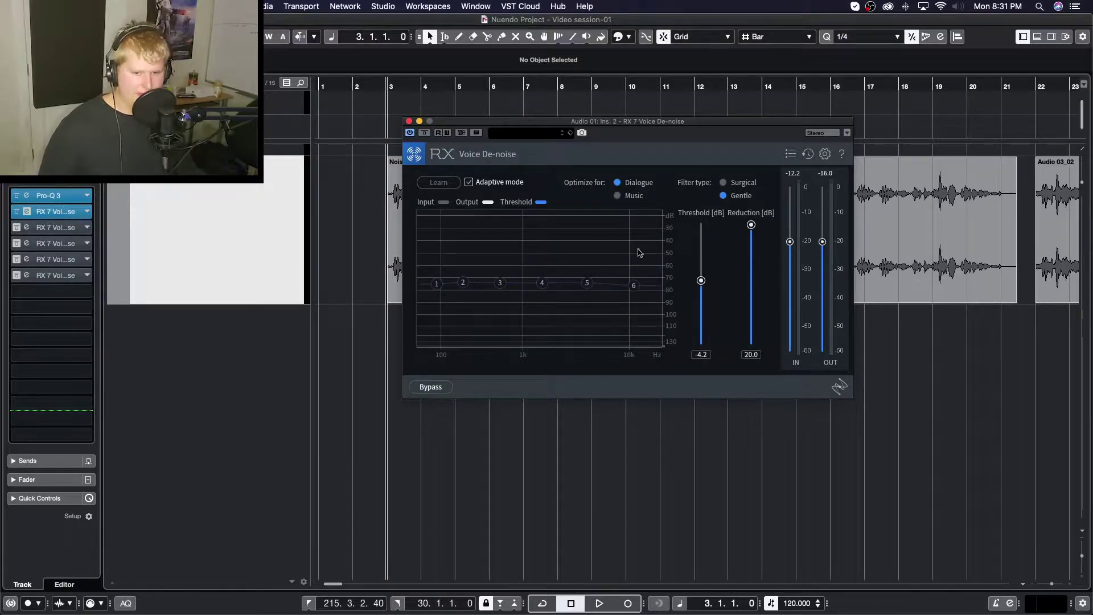
left_click(469, 182)
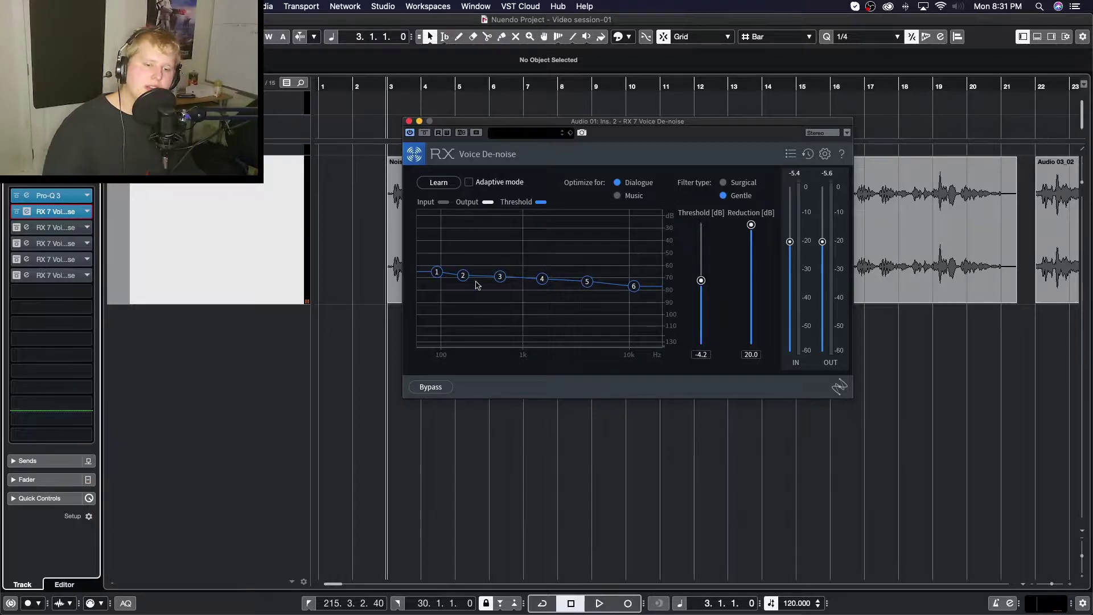
left_click_drag(587, 281, 584, 308)
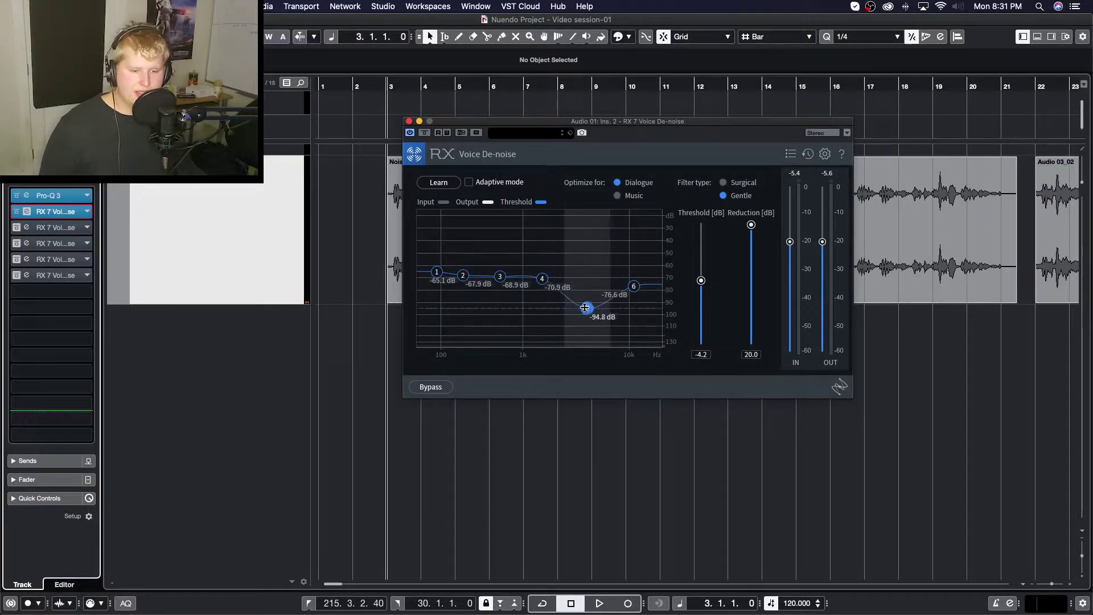
left_click(448, 186)
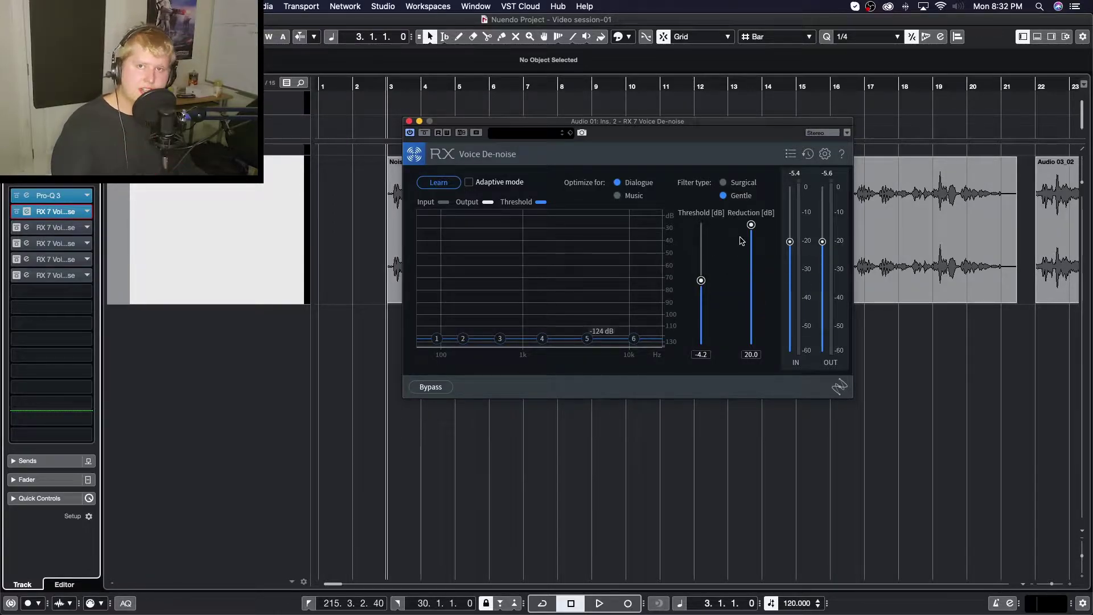
- Raise the threshold to 10.0 dB and lower reduction to 0.0 dB, then return to the arrange window
left_click_drag(701, 280, 703, 200)
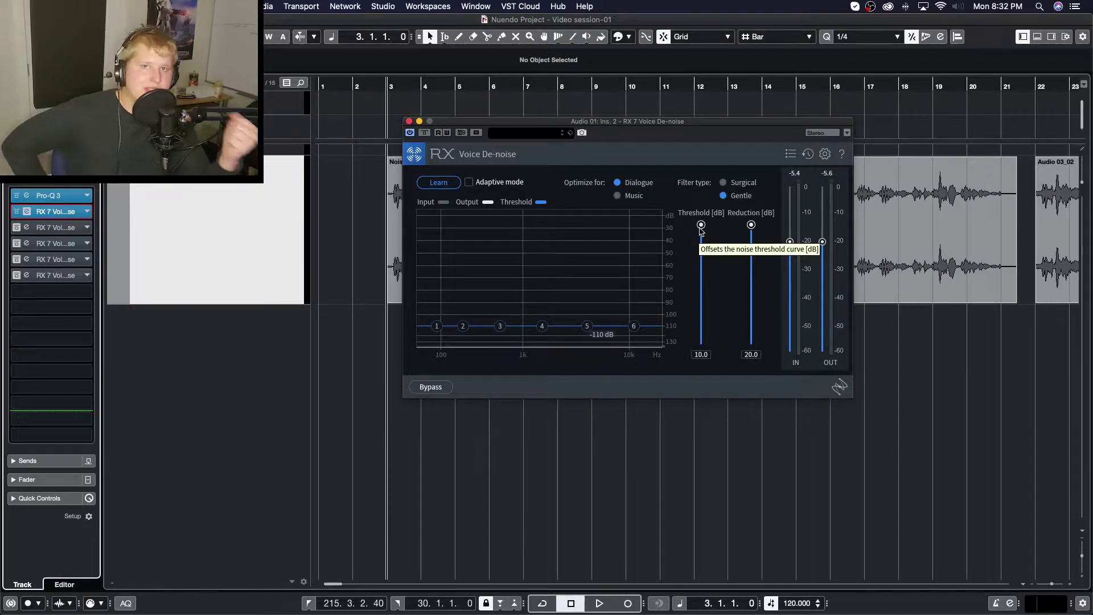
left_click_drag(751, 224, 753, 262)
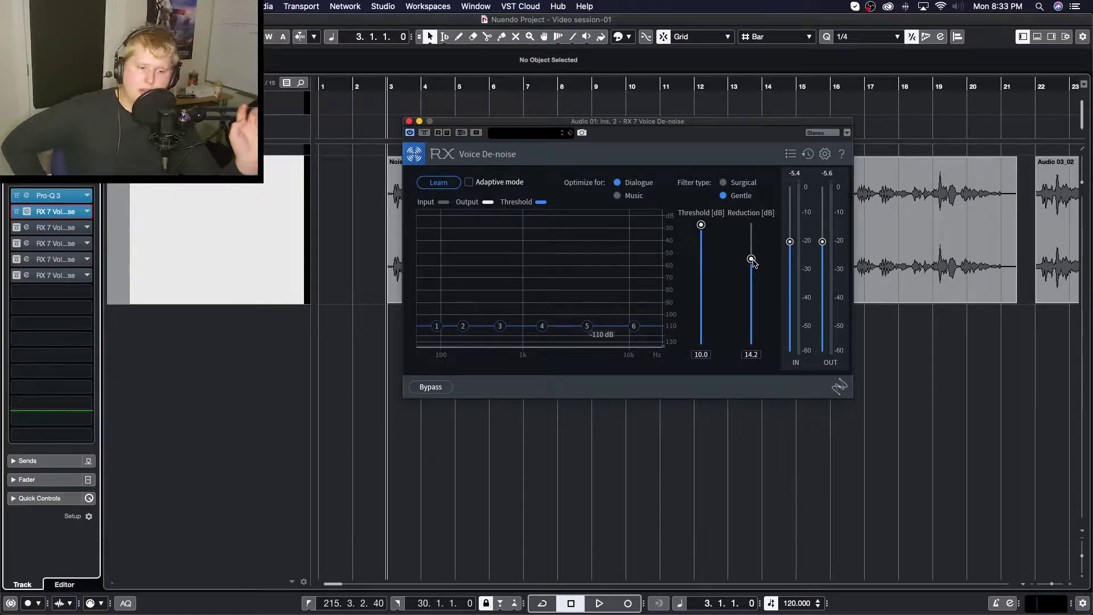
left_click_drag(751, 259, 750, 428)
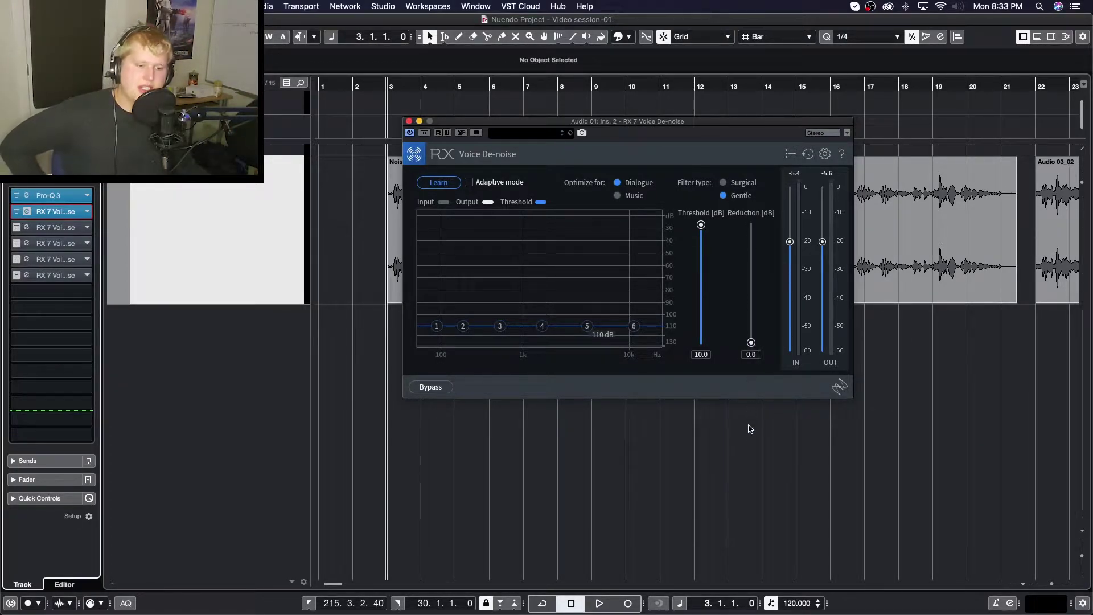
left_click(752, 439)
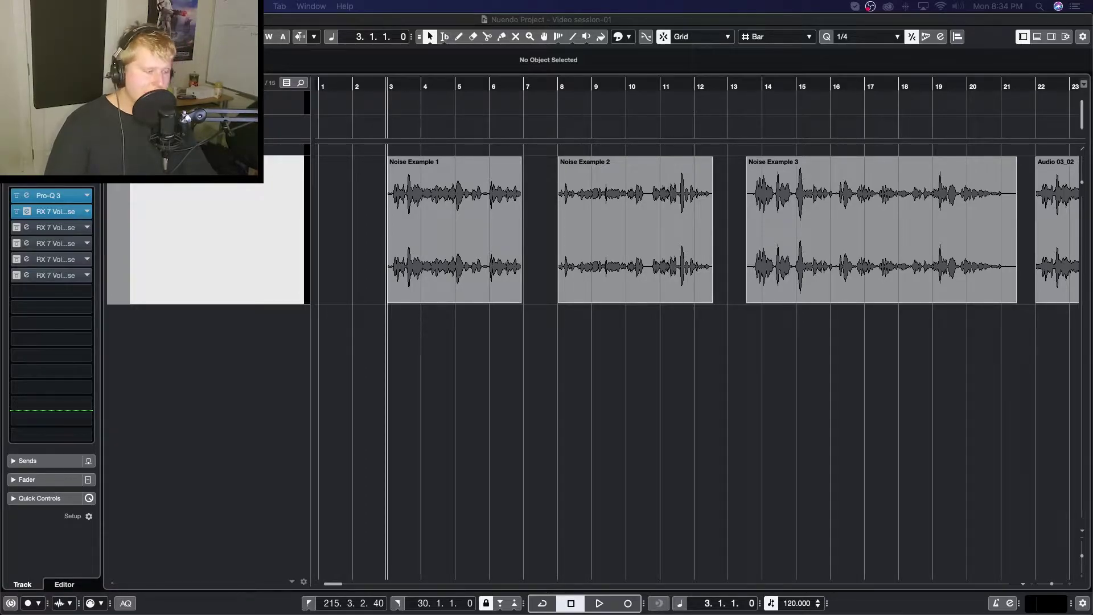
- Reopen the first RX 7 Voice De-noise with threshold 10.0 dB and reduction 0.0 dB
left_click(702, 211)
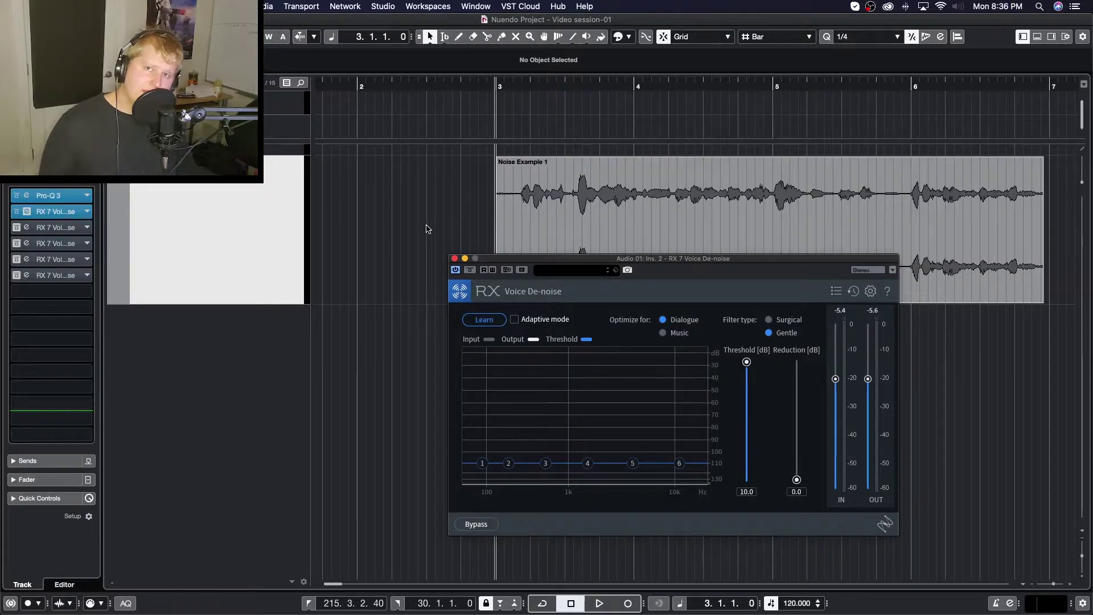
scroll(428, 229, "left", 3)
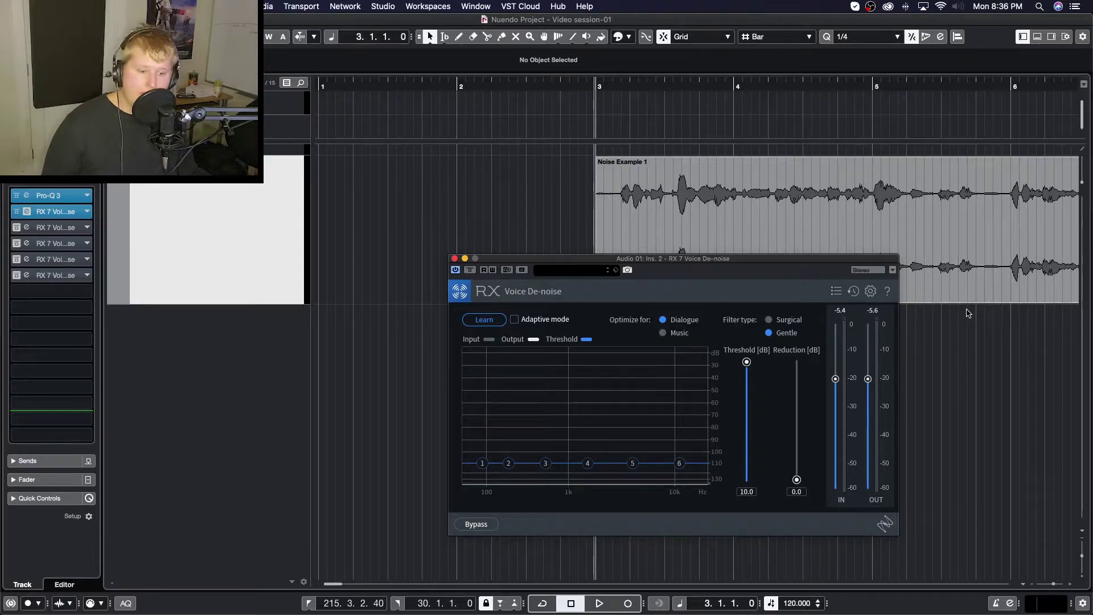
scroll(708, 214, "right", 3)
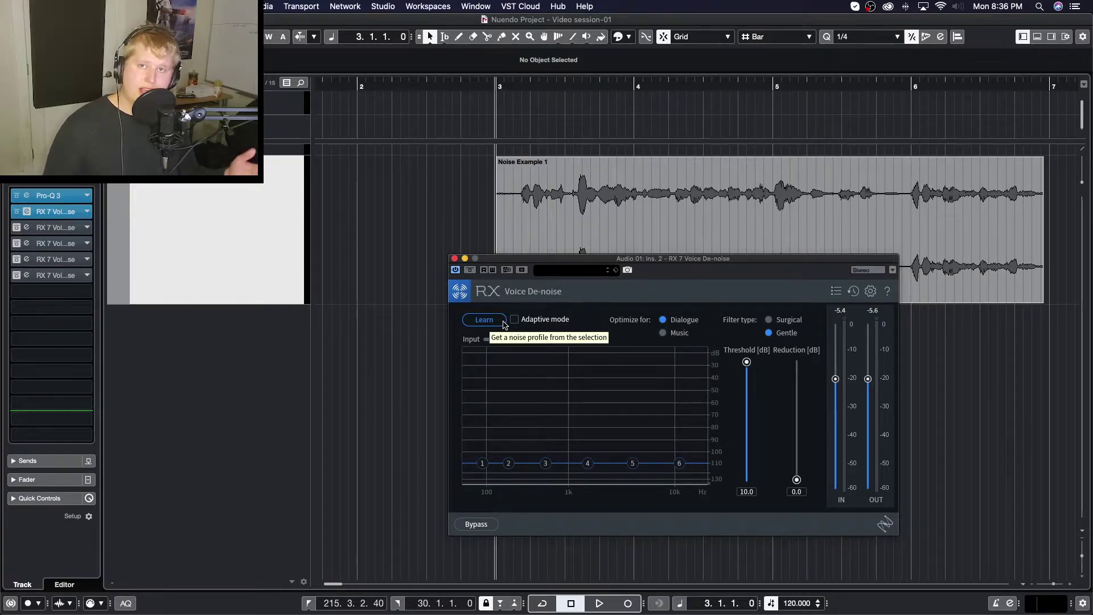
- Make Audio 01's track taller, move the de-noiser window aside, and zoom in on the waveforms
left_click_drag(266, 302, 263, 395)
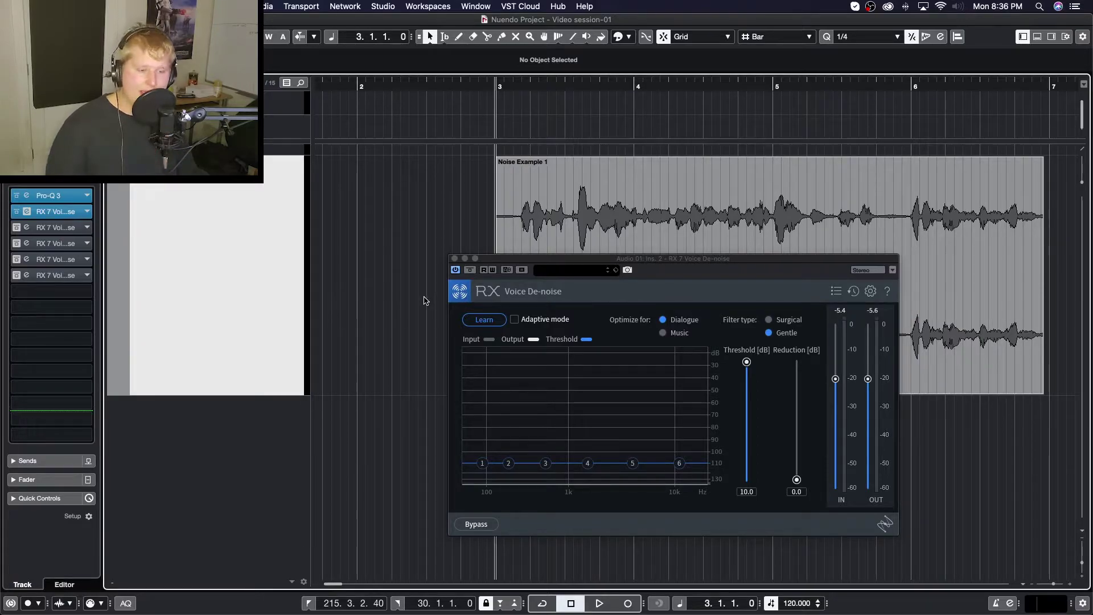
left_click_drag(643, 258, 247, 94)
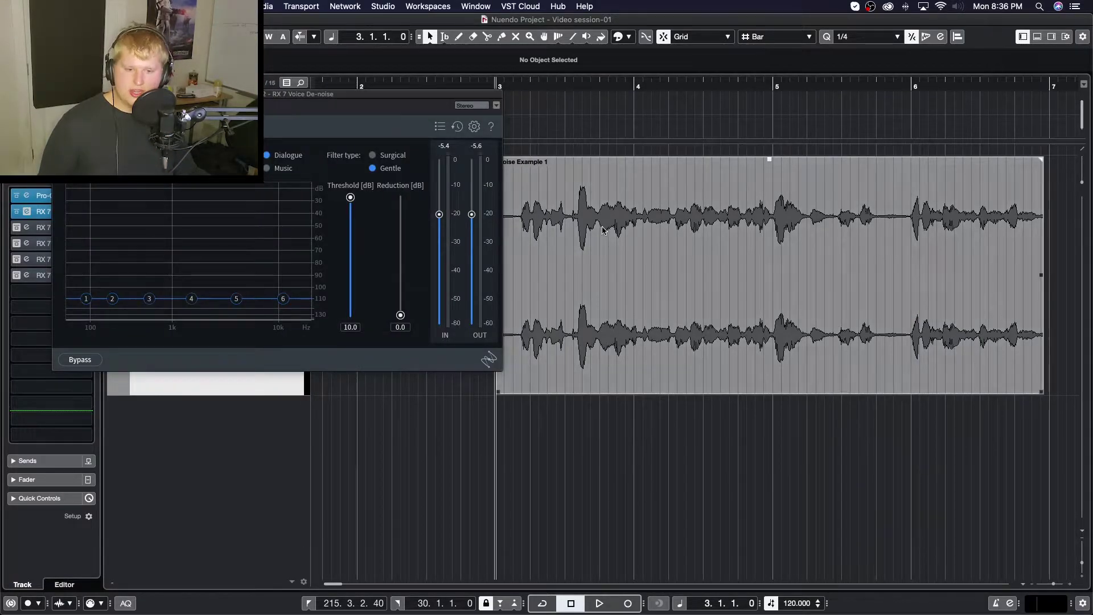
key("h")
scroll(708, 226, "right", 10)
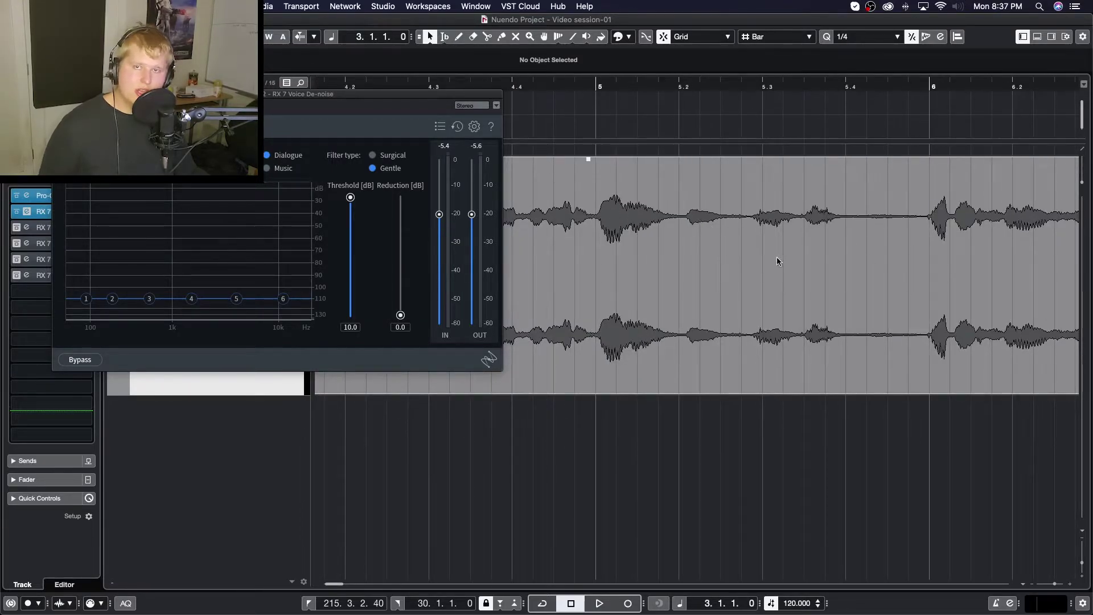
scroll(798, 258, "right", 5)
scroll(798, 260, "left", 2)
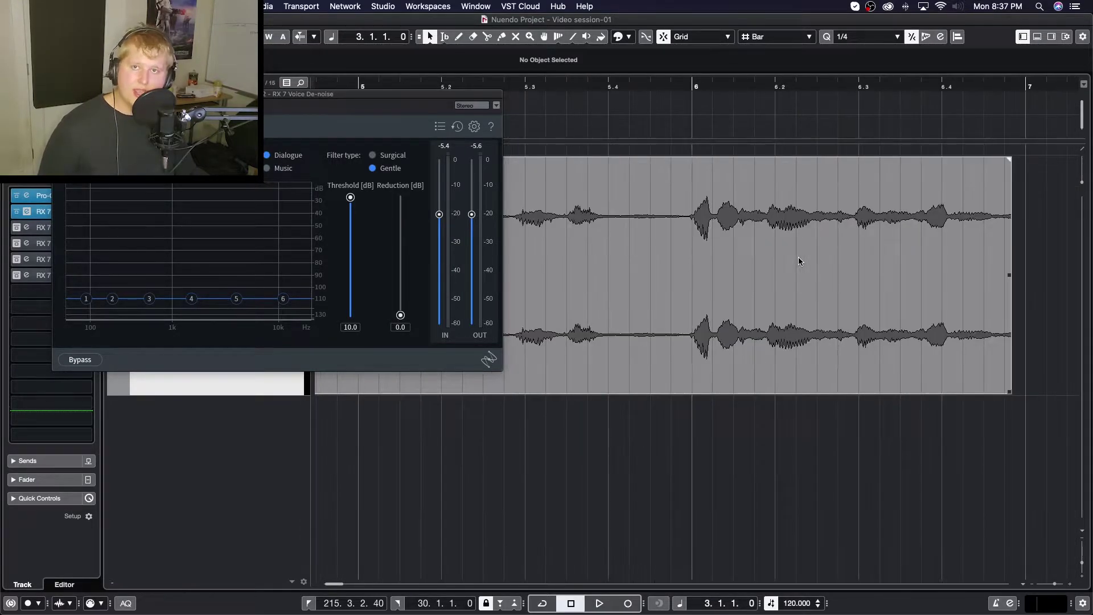
- Learn the noise from bar 21 of Noise Example 3, then raise reduction to 20.0 dB
left_click(603, 88)
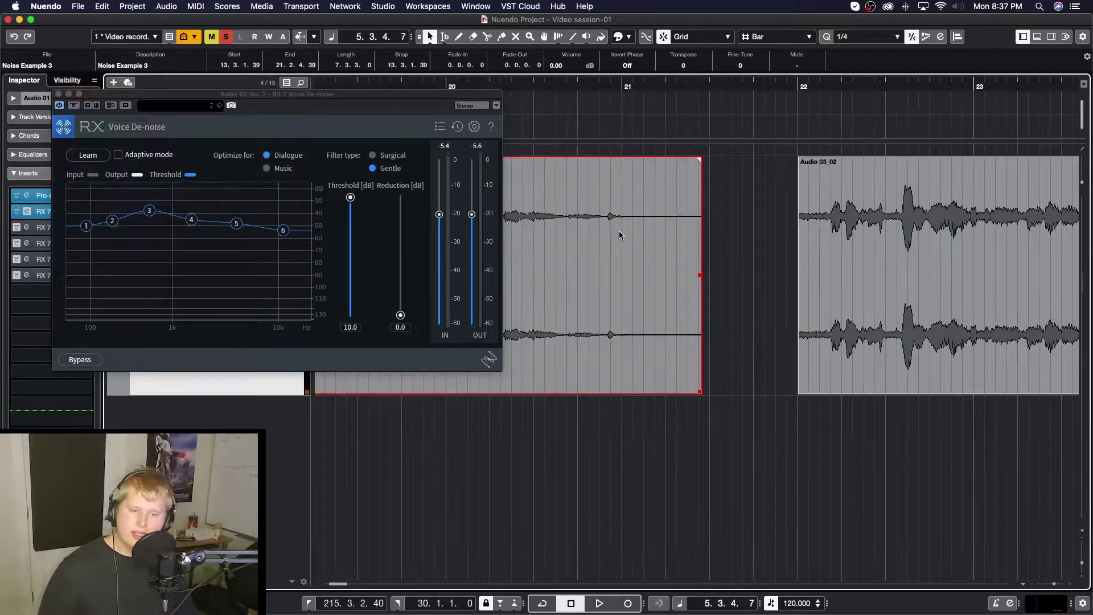
left_click(621, 86)
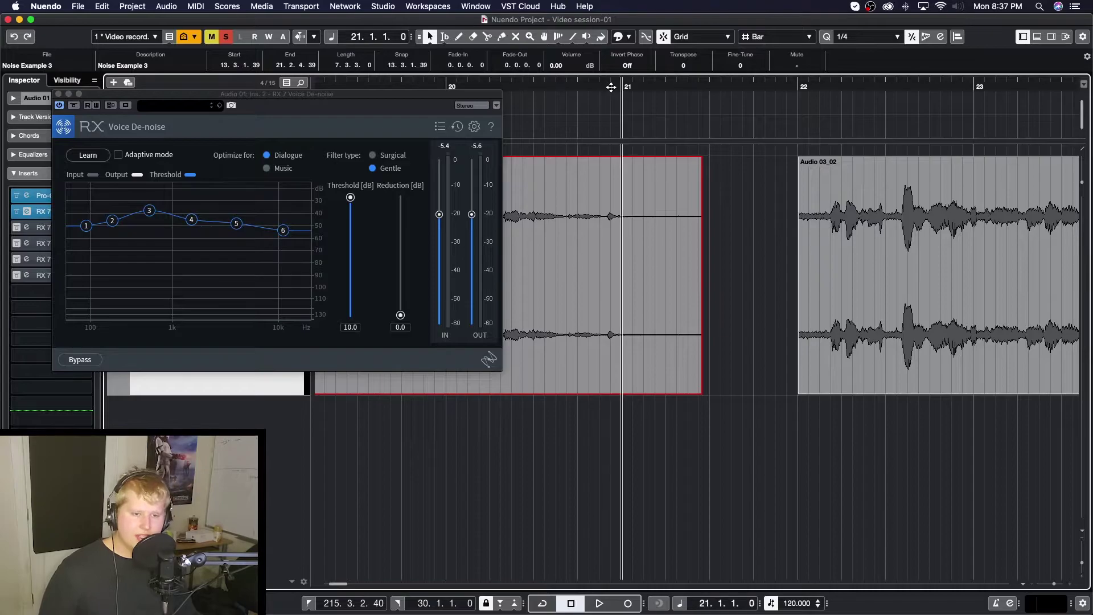
left_click(88, 157)
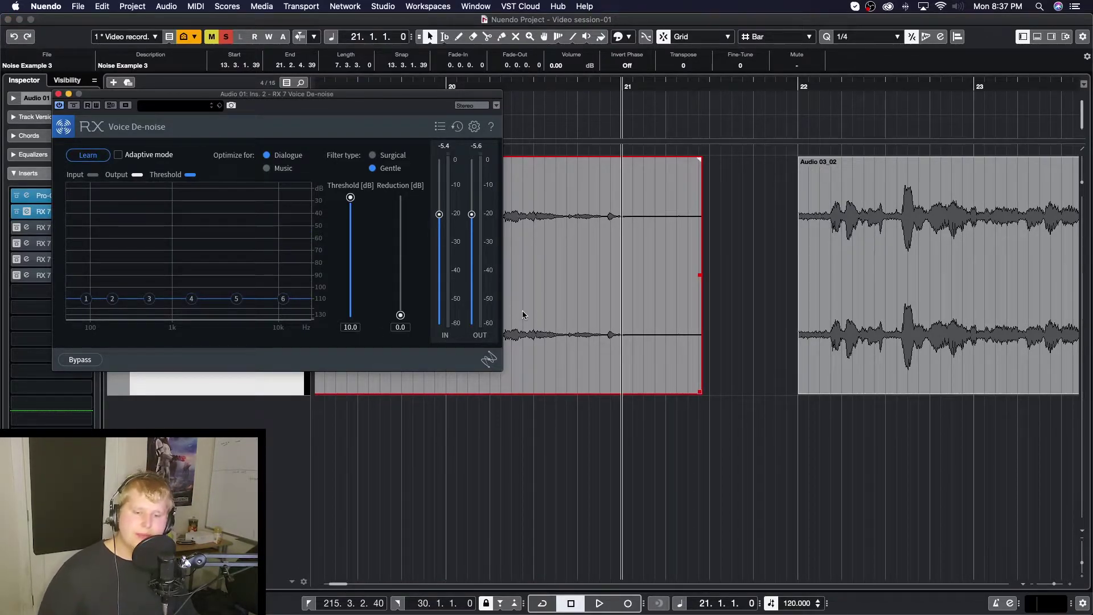
key("space")
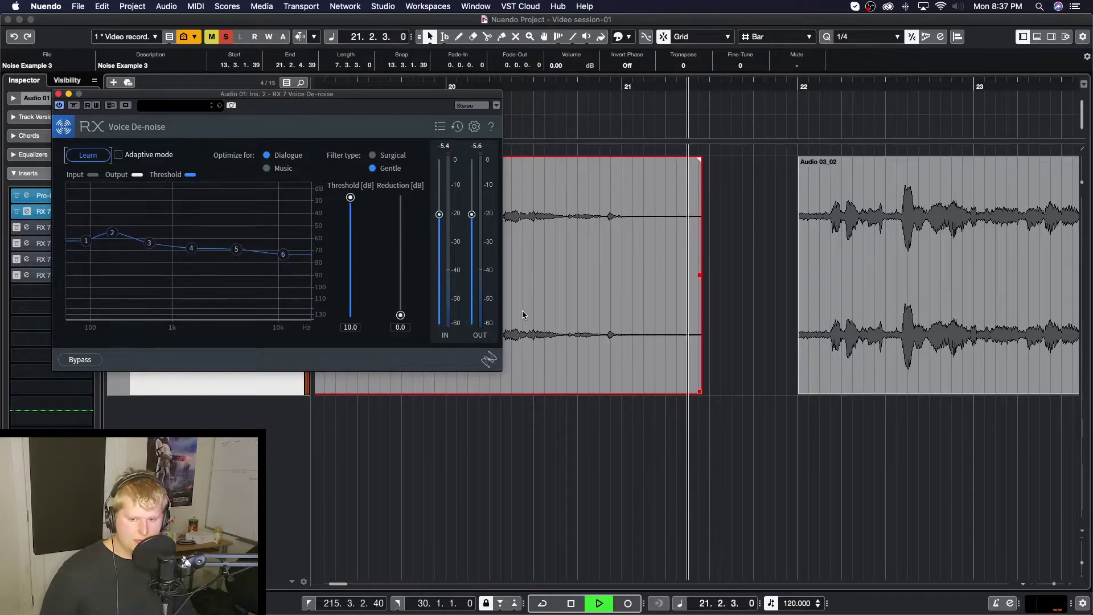
key("space")
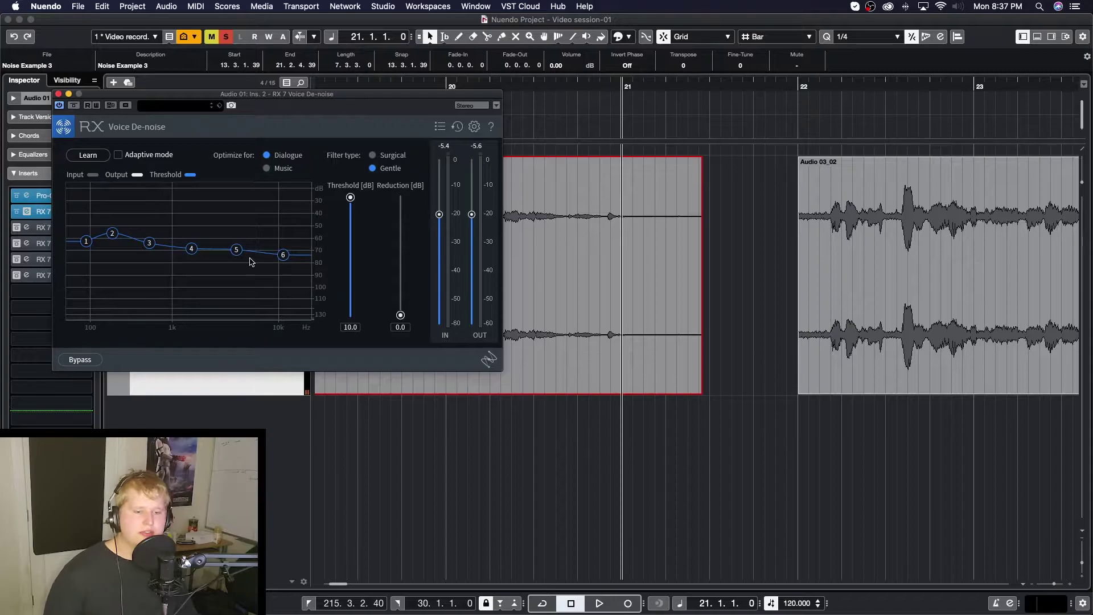
key("g")
key("g")
key("g")
left_click(401, 199)
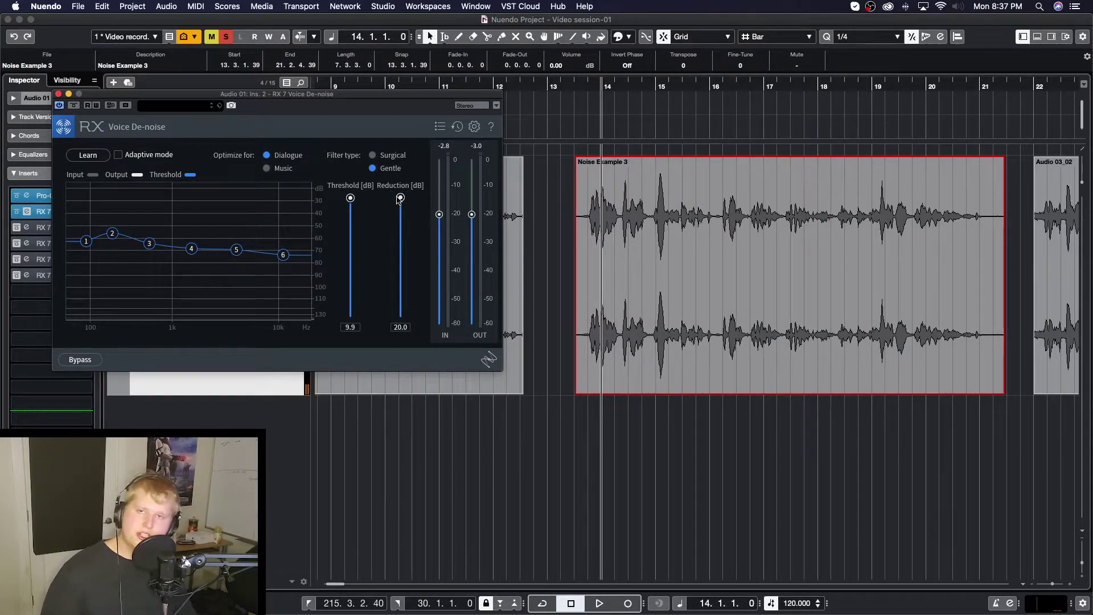
- Set the de-noiser threshold to 10.0 dB and play Noise Example 3 through it
left_click(350, 198)
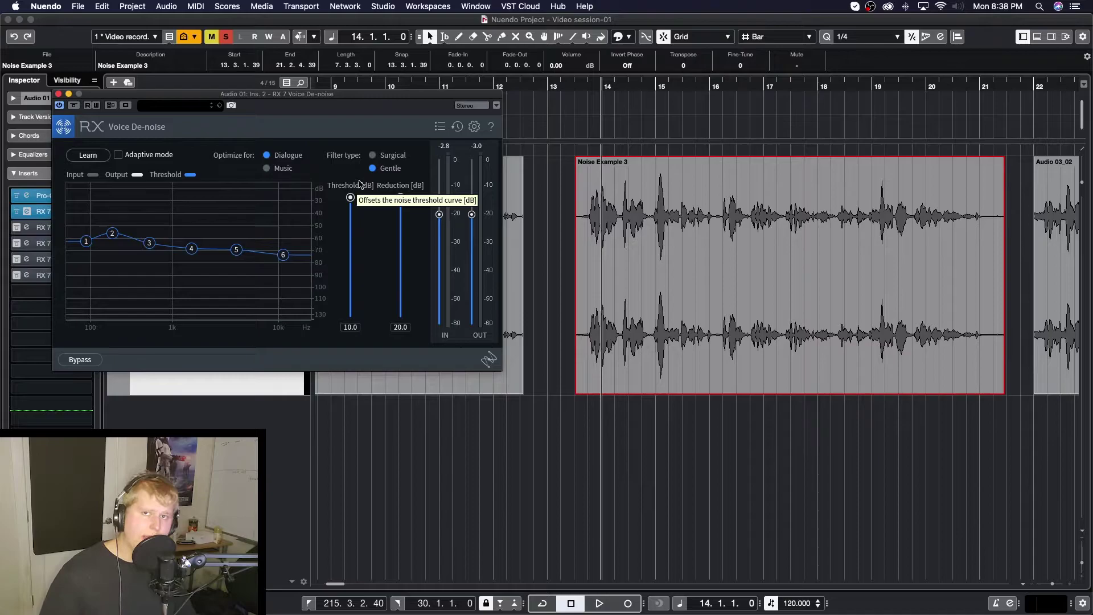
key("space")
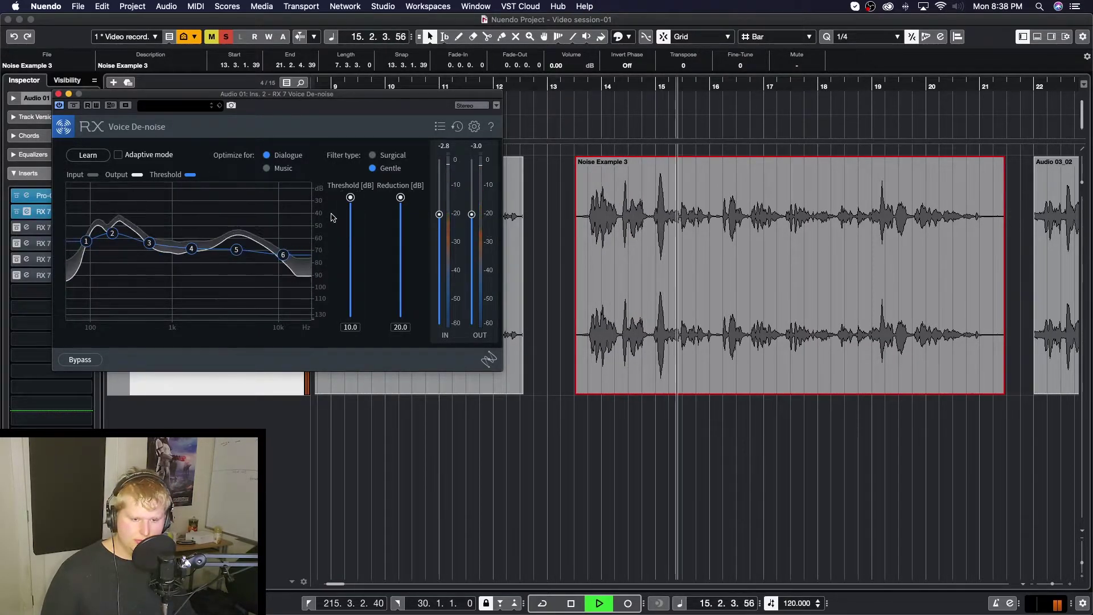
key("space")
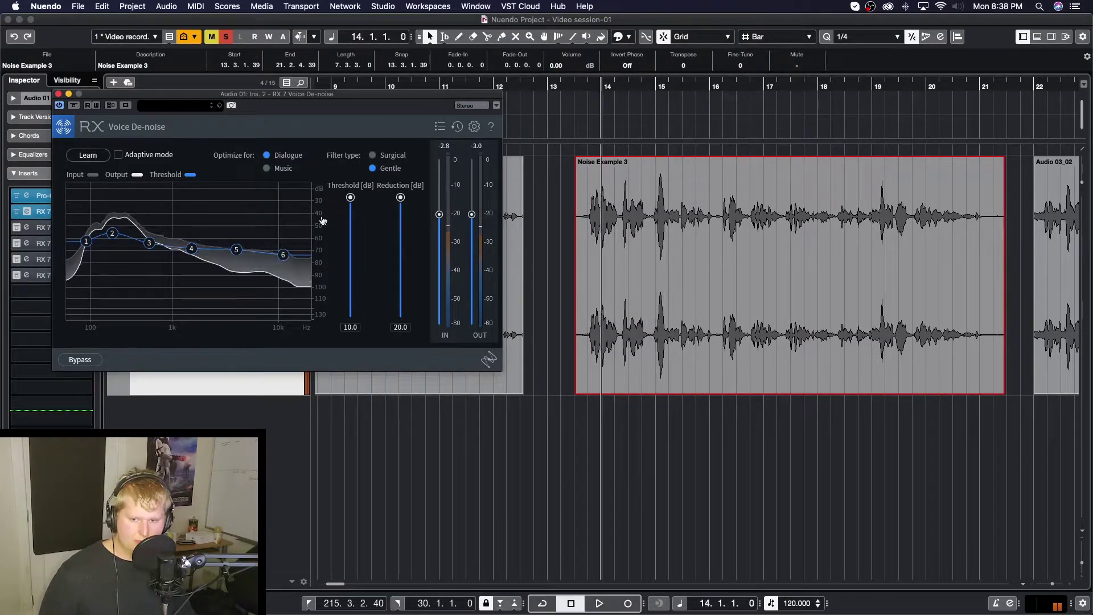
- Bypass the insert effects and play the clip again unprocessed for comparison
left_click(16, 199)
key("space")
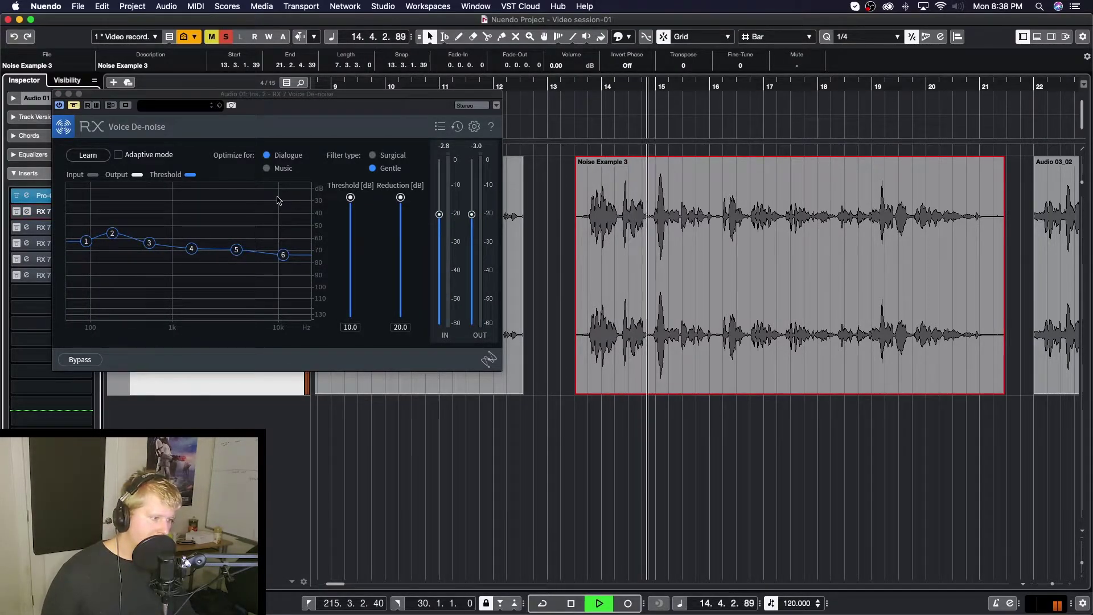
key("space")
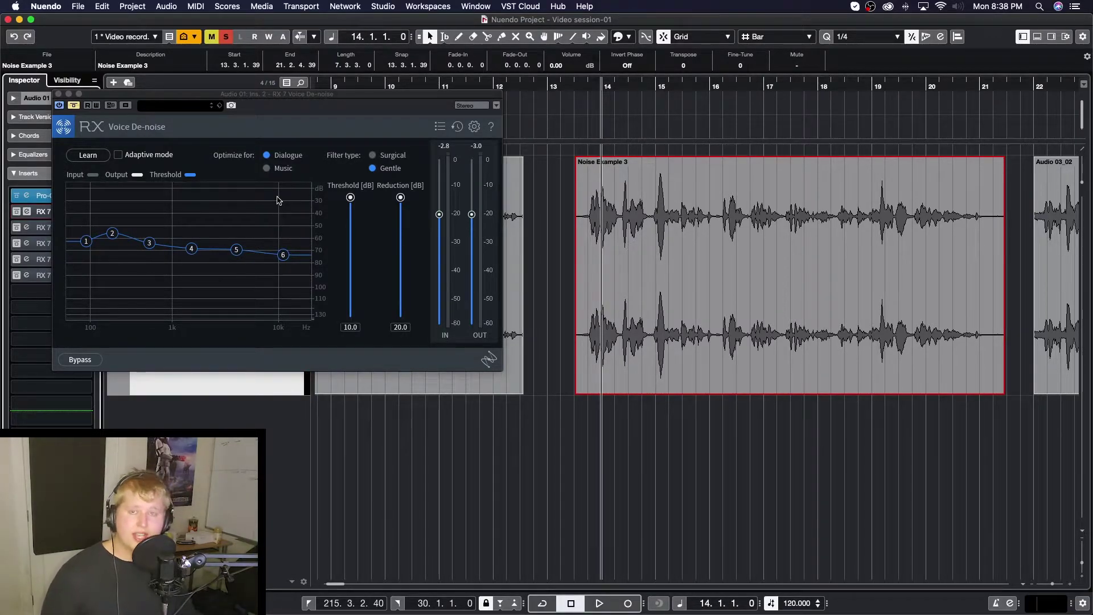
- Zoom out, move the playback position to bar 22 and play the noisy dialogue clip
scroll(705, 276, "right", 8)
key("g")
key("g")
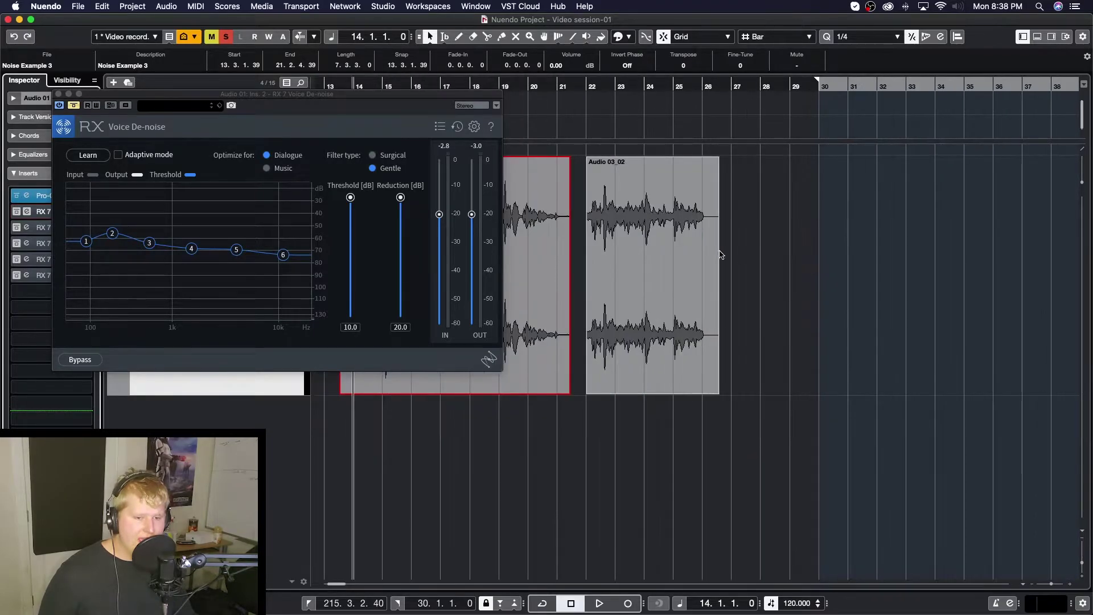
scroll(719, 252, "left", 5)
scroll(718, 251, "right", 2)
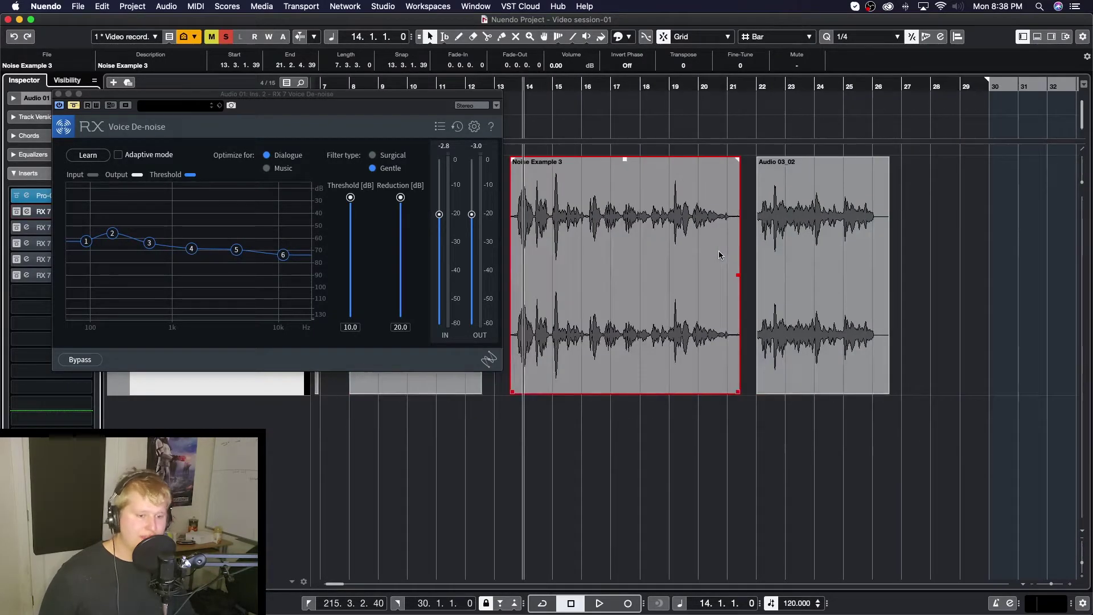
left_click(761, 92)
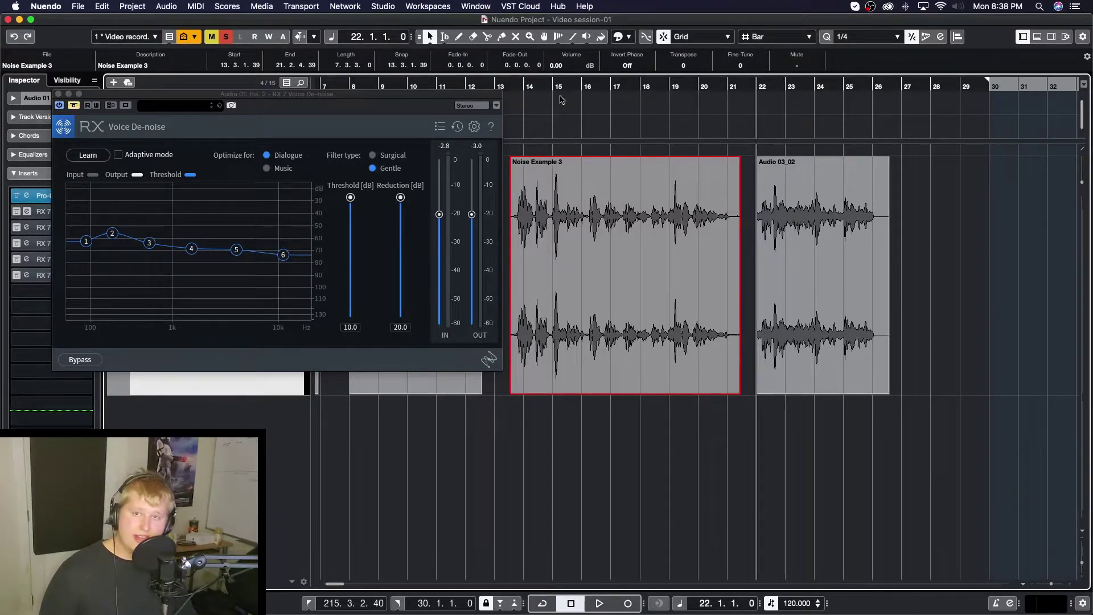
key("space")
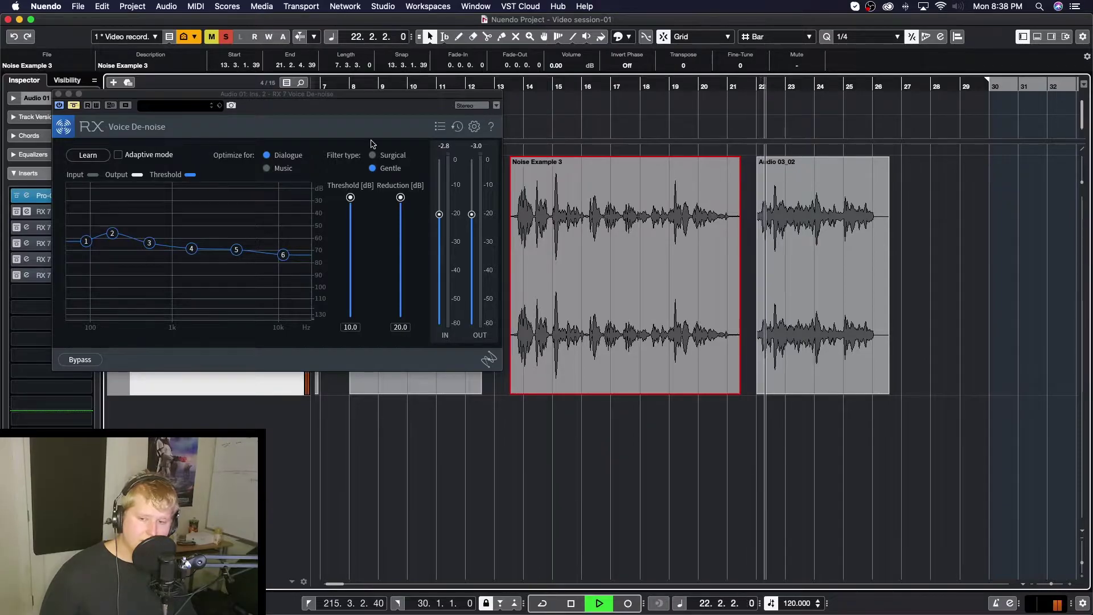
key("space")
- Turn the RX 7 de-noise insert back on and play the clip through it
left_click(26, 212)
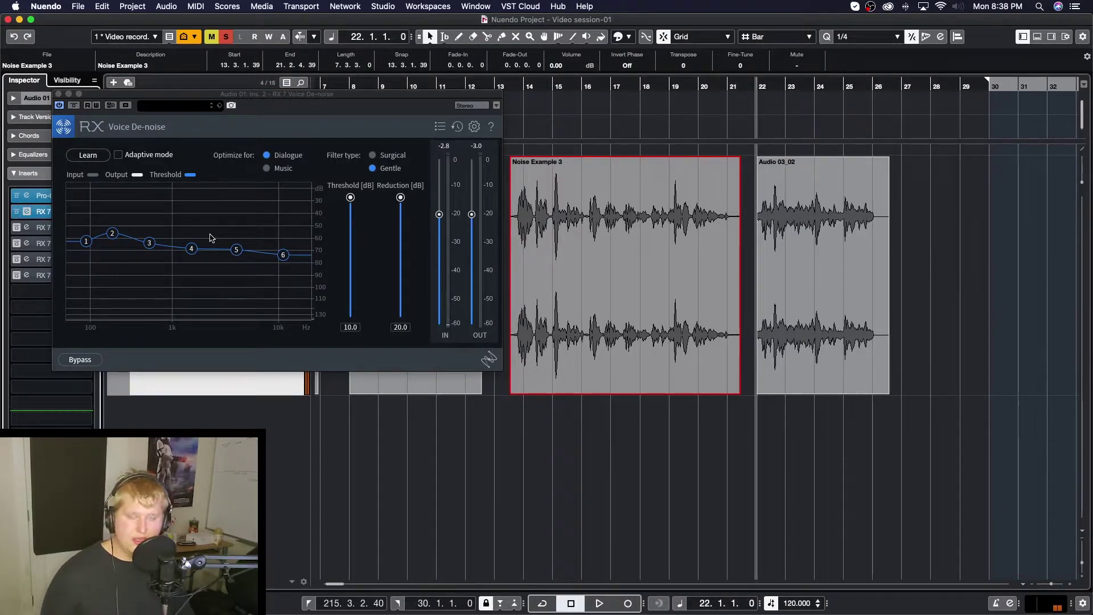
key("space")
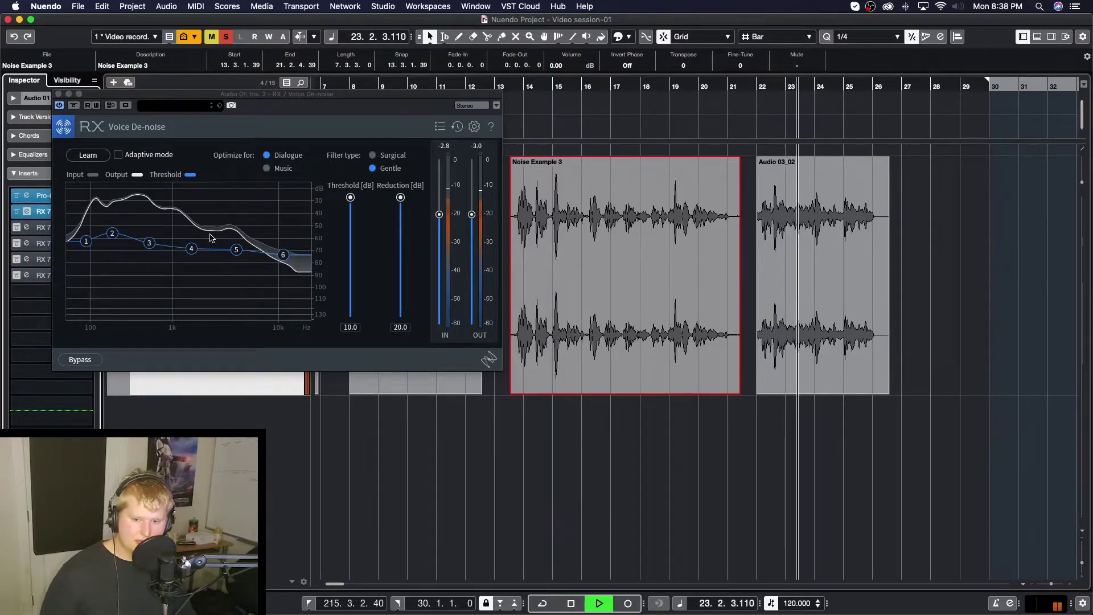
key("space")
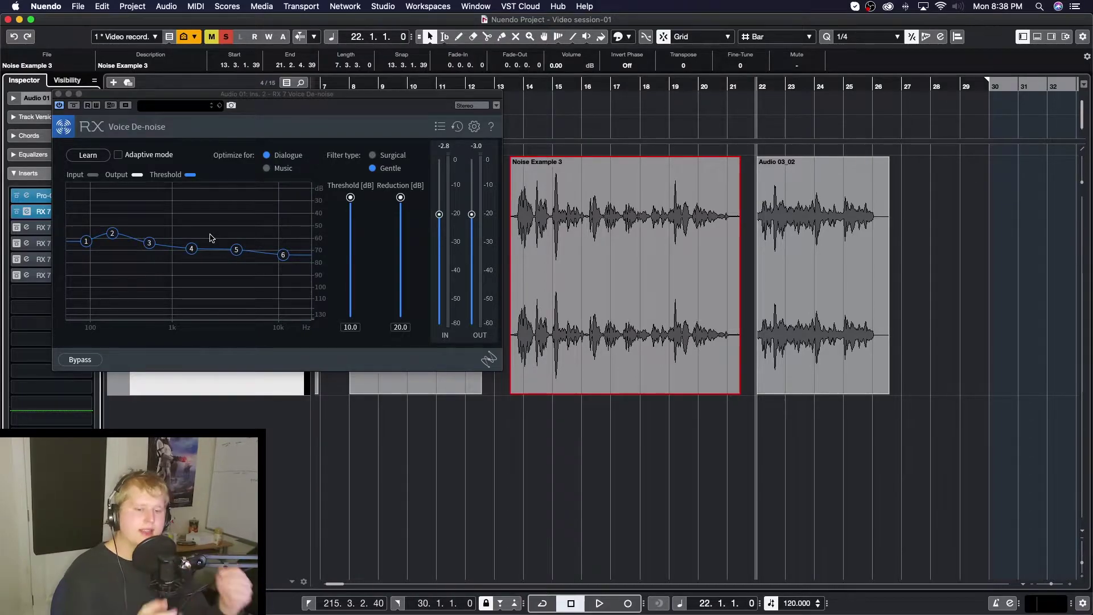
- Switch the de-noiser to Adaptive mode and play Noise Example 3 from bar 14
left_click(118, 155)
key("g")
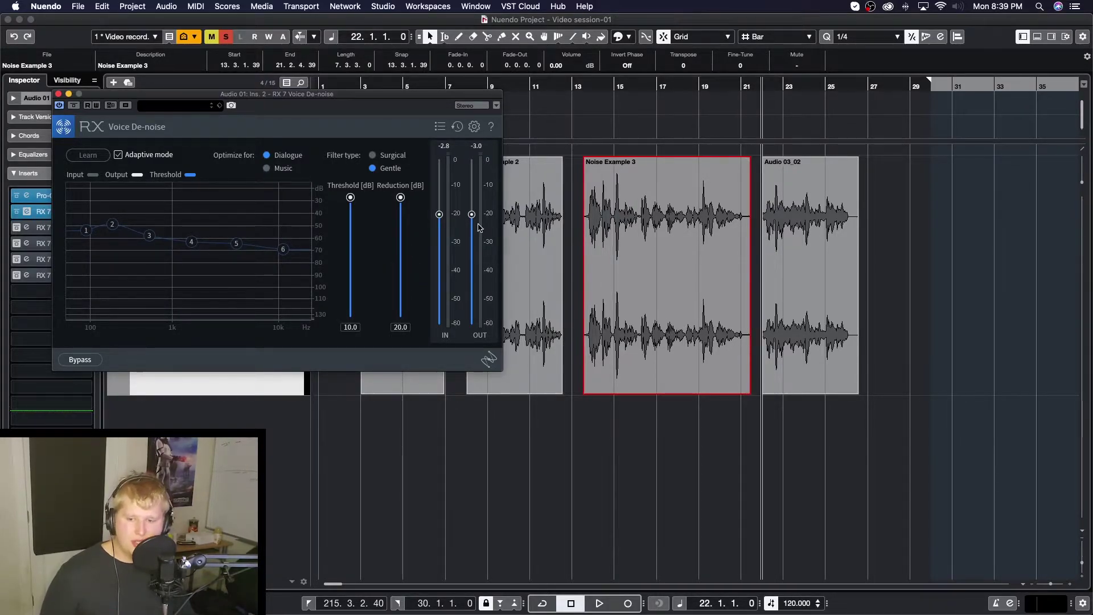
left_click(585, 89)
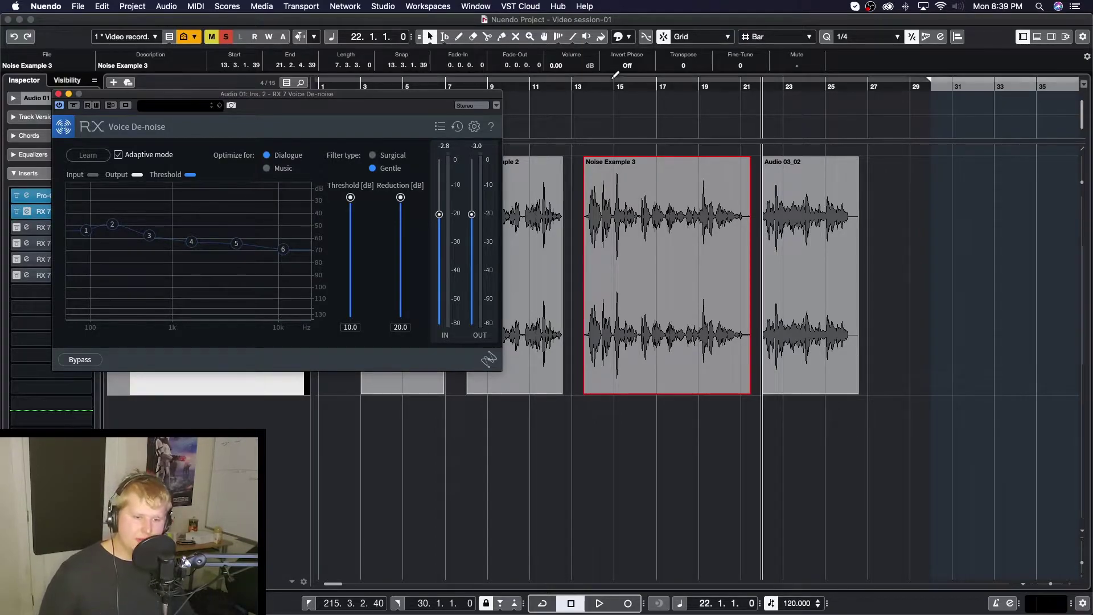
key("space")
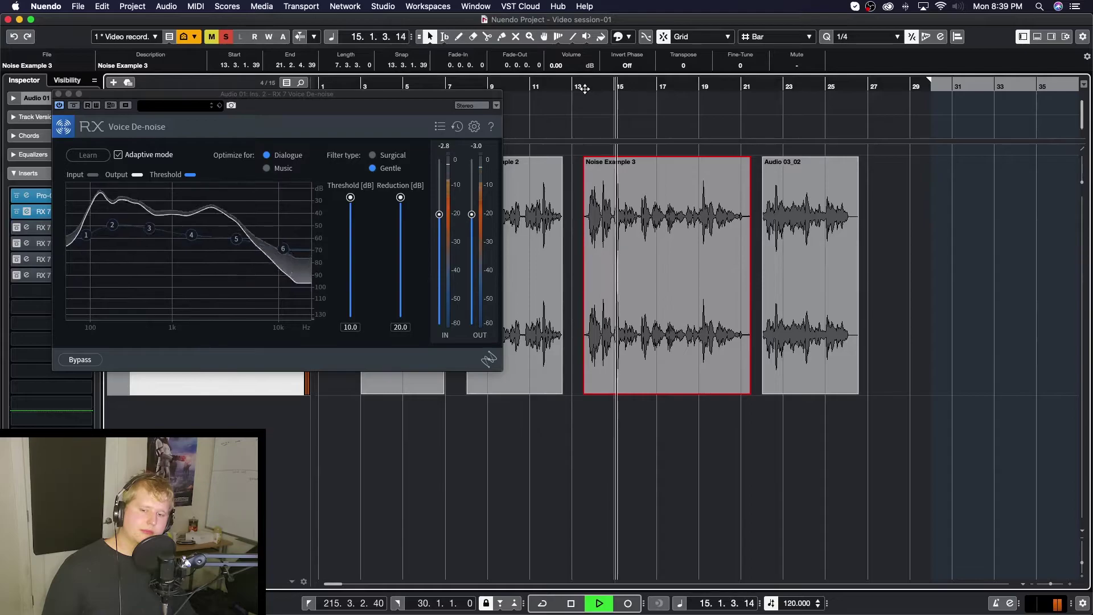
key("space")
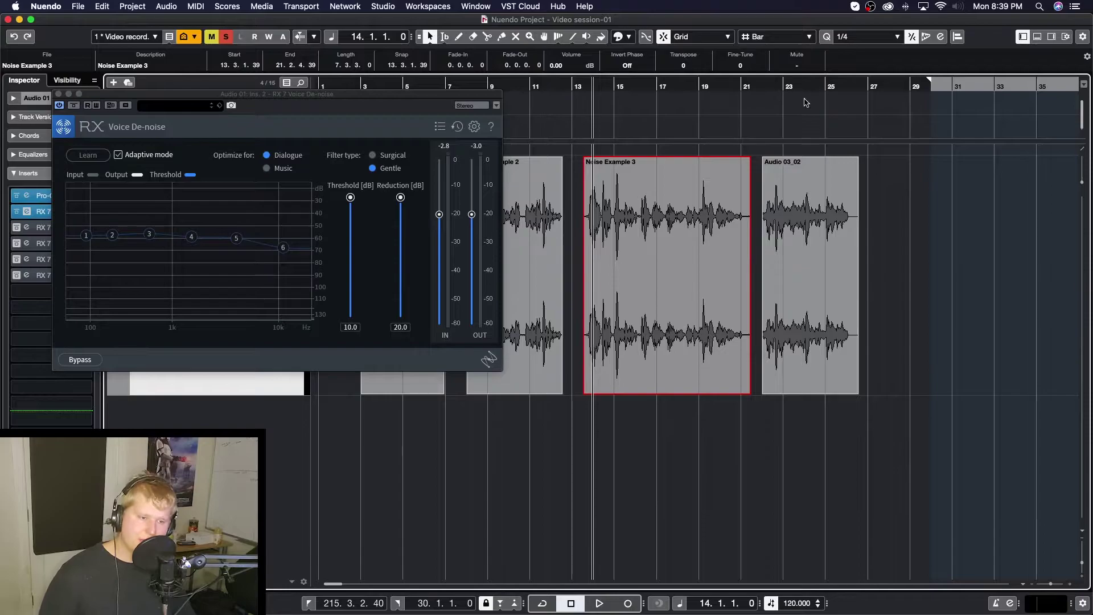
- Play the Audio 03_02 clip from bar 22, then close the de-noiser editor
left_click(765, 86)
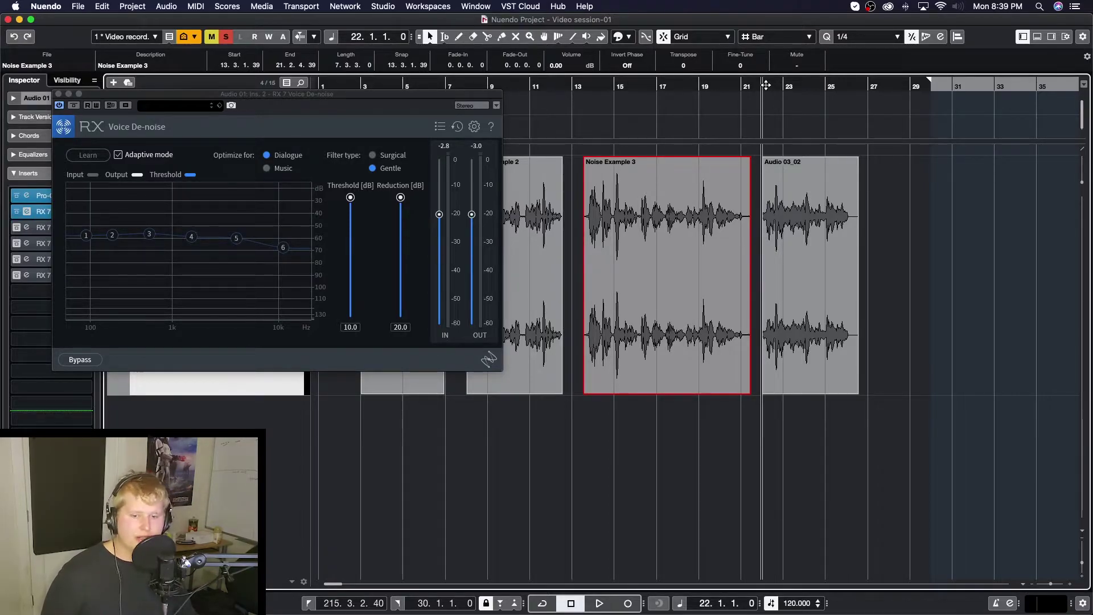
key("space")
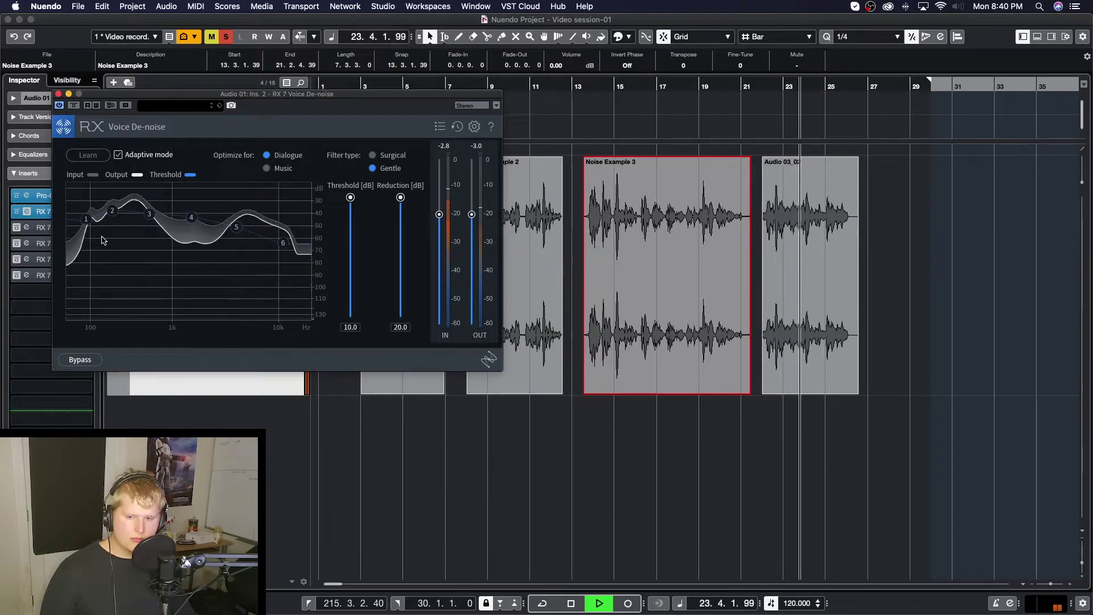
key("space")
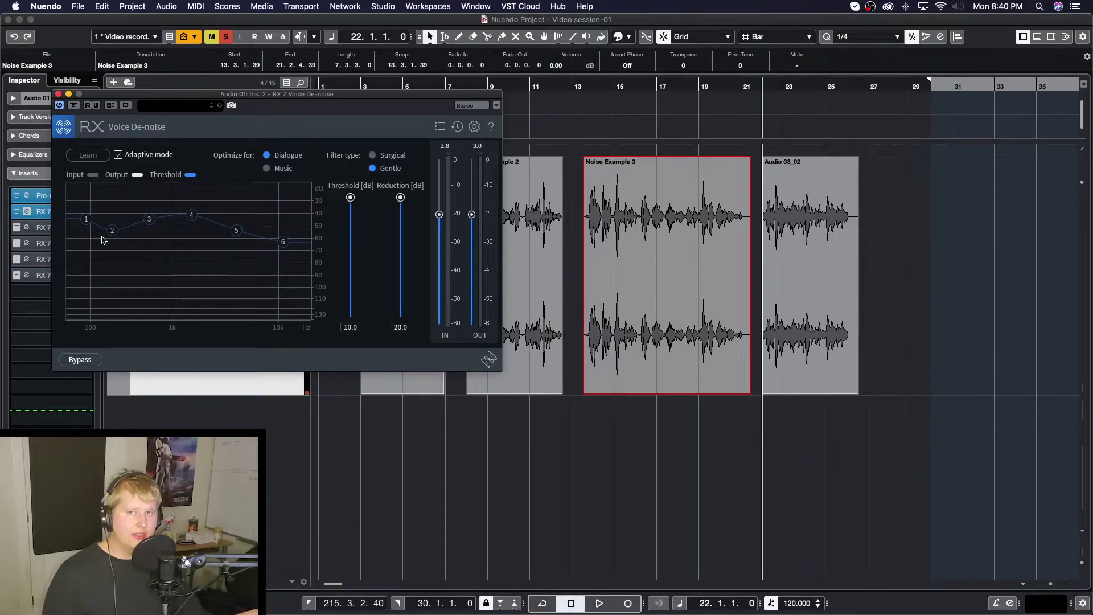
left_click(59, 94)
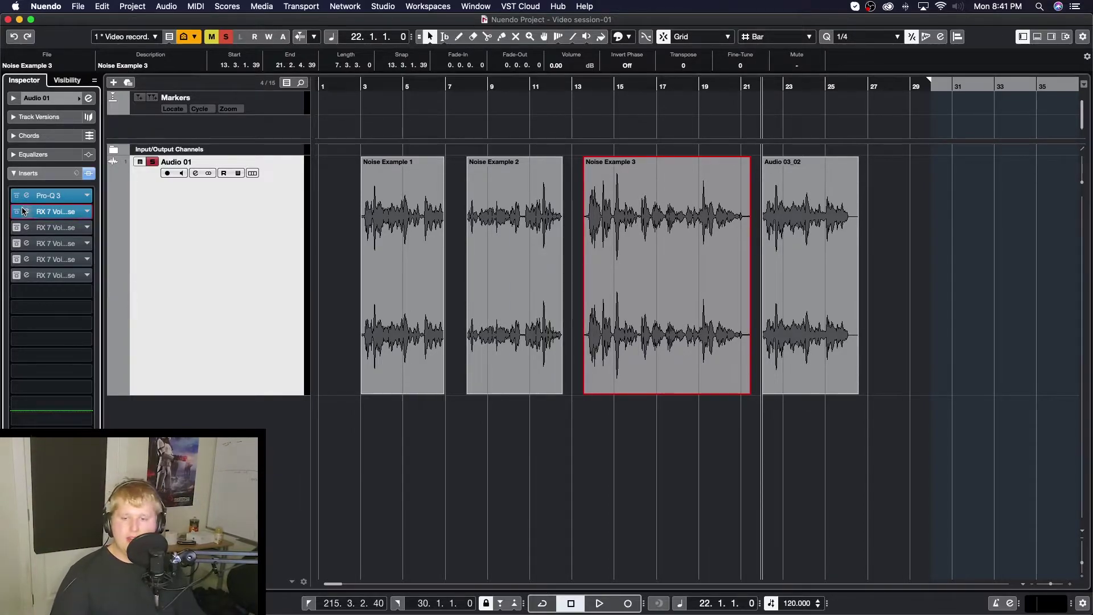
- Open the editor of the first RX 7 Voice De-noise insert slot on Audio 01
left_click(55, 211)
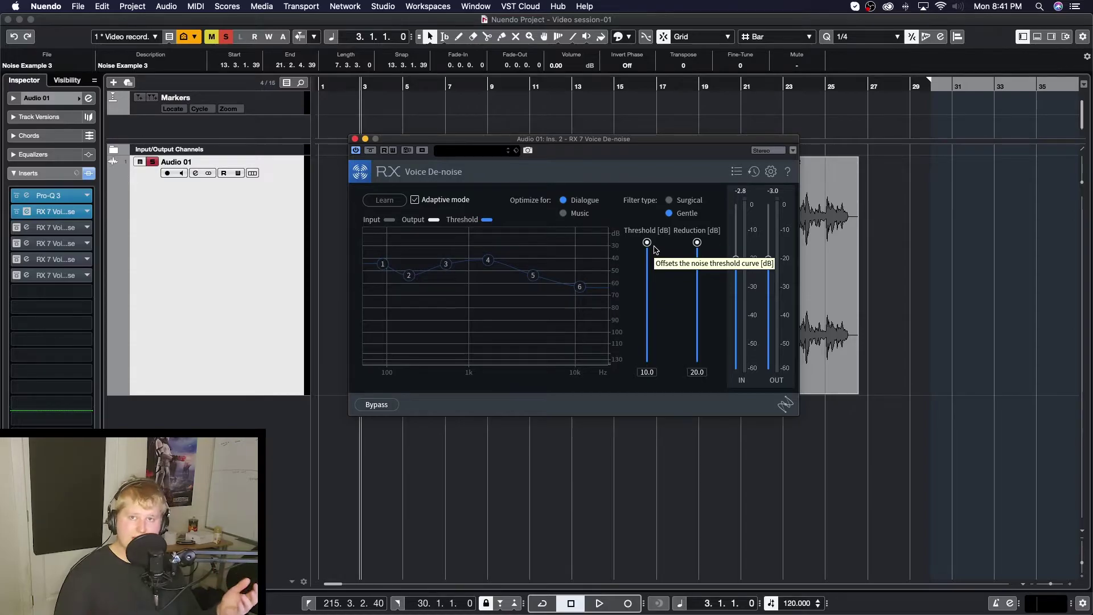
- Lower the threshold to -5.4 dB and pull the reduction down to about 3.9 dB
left_click_drag(653, 244, 650, 303)
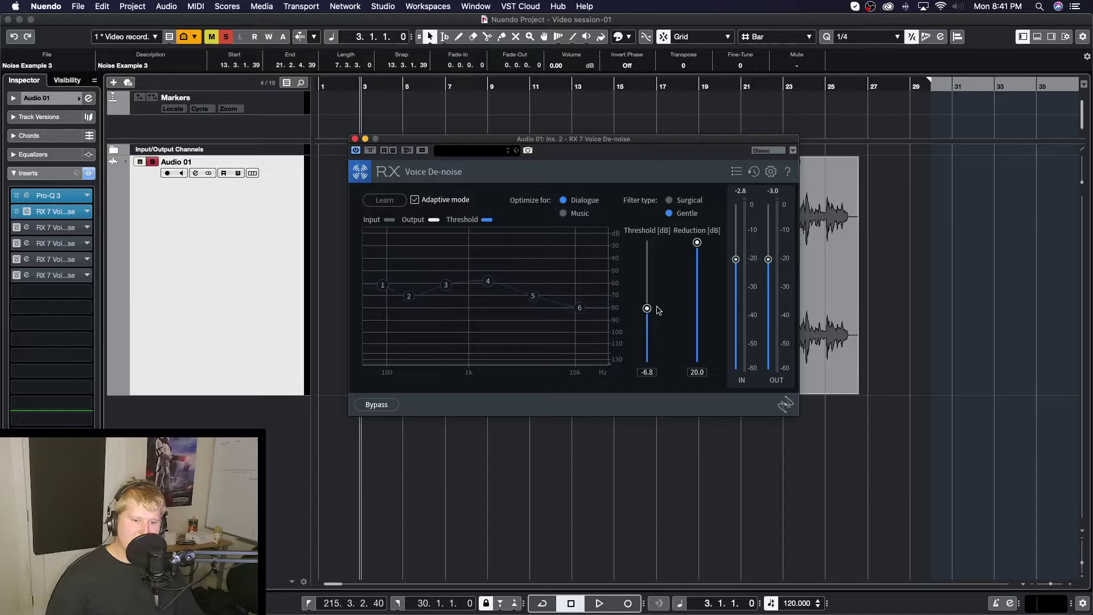
left_click_drag(697, 242, 702, 342)
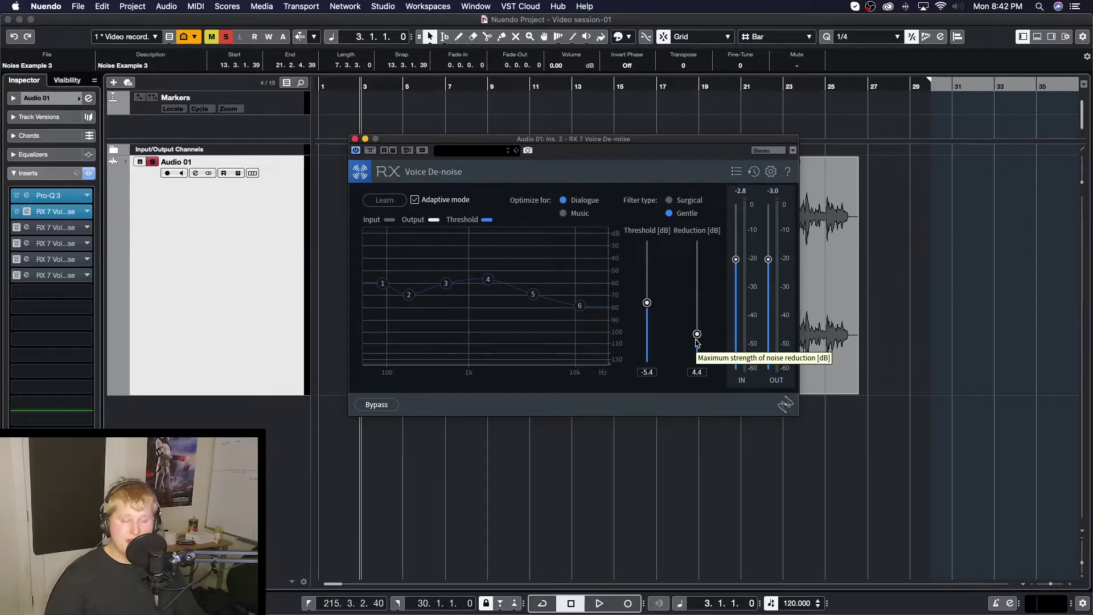
left_click_drag(696, 340, 698, 342)
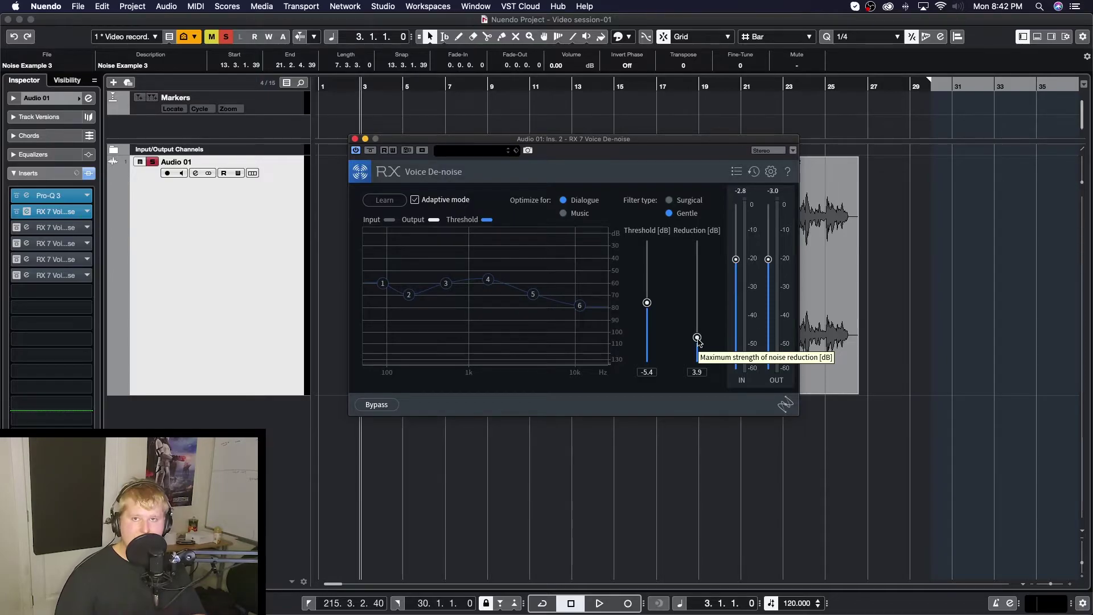
- Set reduction to 3.0 dB, move the editor aside and zoom in on Noise Example 1
left_click_drag(698, 338, 697, 343)
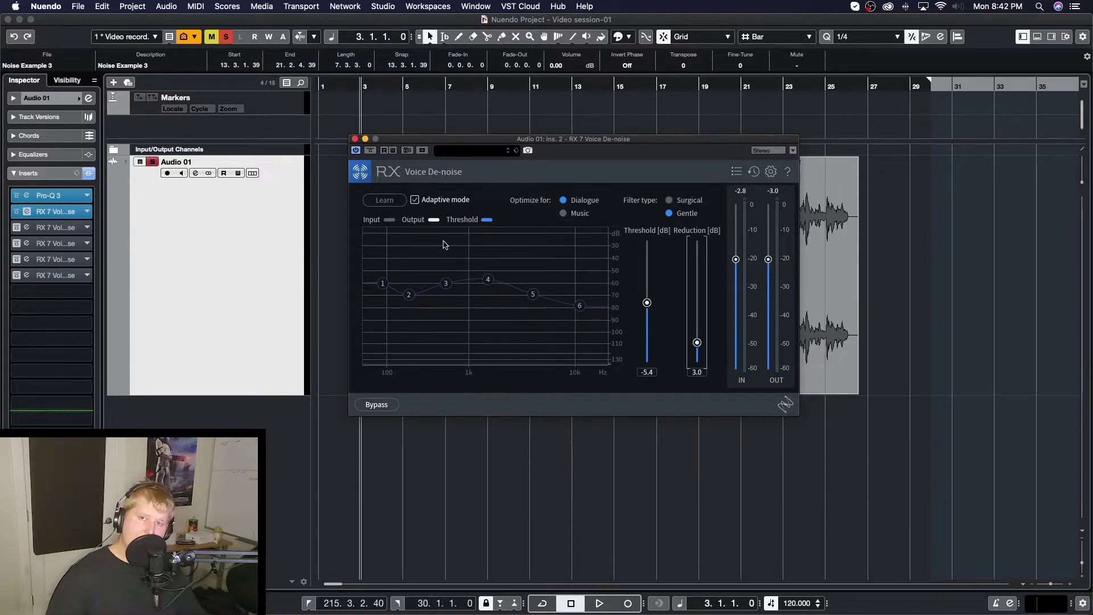
left_click_drag(424, 139, 604, 311)
left_click(413, 196)
key("alt+s")
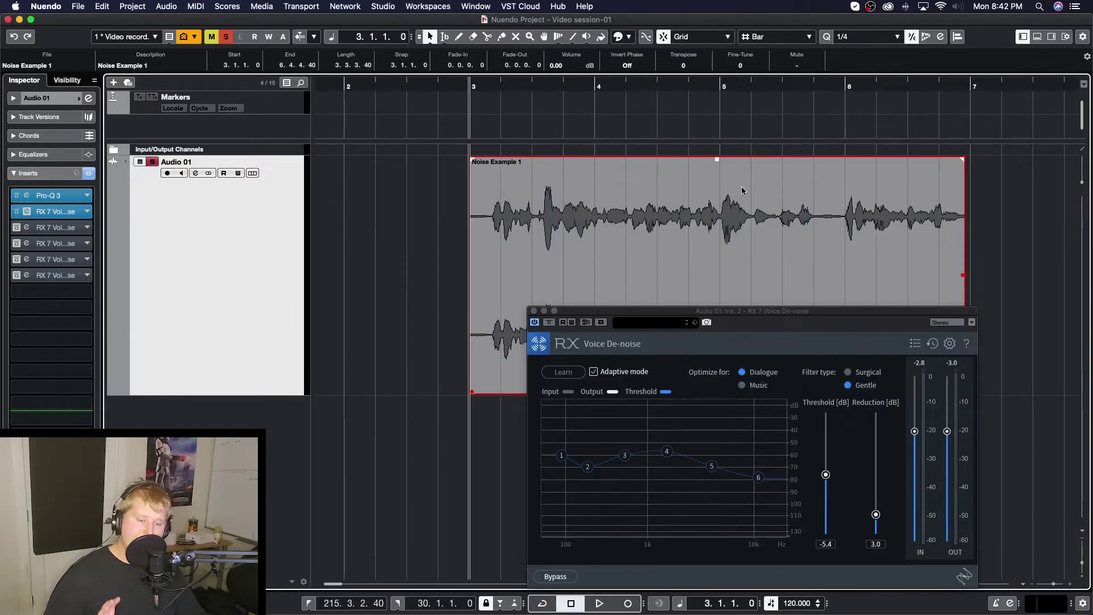
scroll(777, 196, "right", 3)
scroll(667, 193, "up", 3)
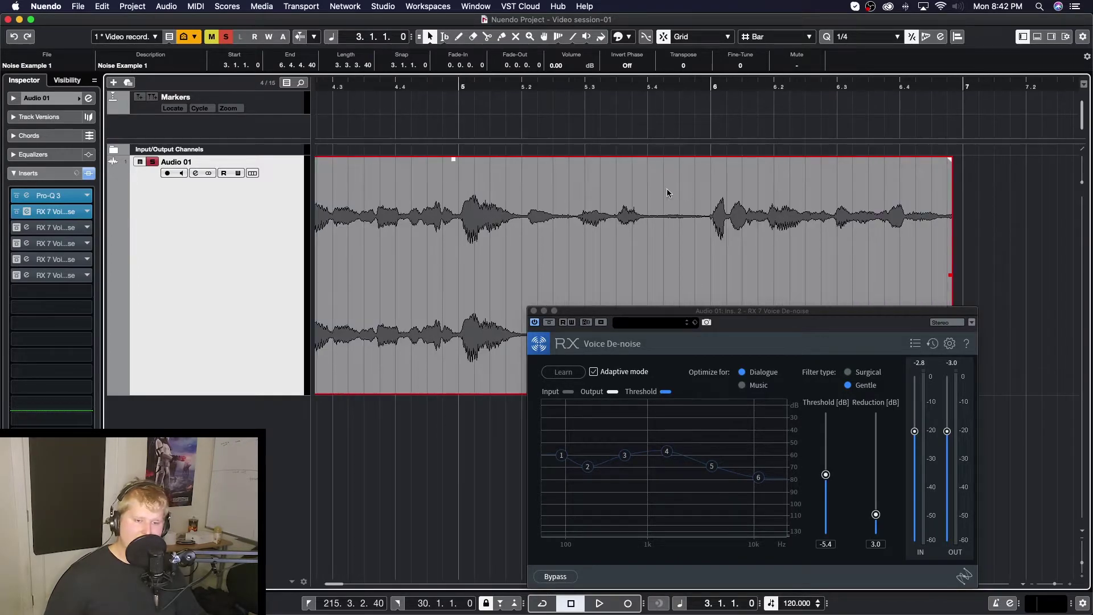
- Switch off the de-noiser's Adaptive mode
left_click(569, 373)
scroll(654, 288, "up", 2)
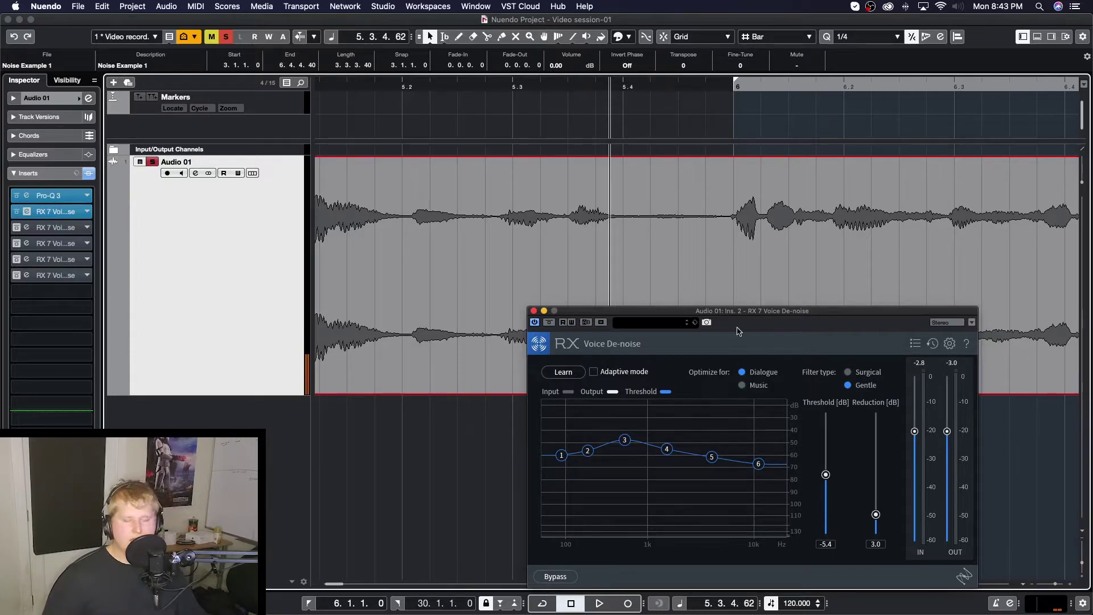
scroll(723, 261, "down", 3)
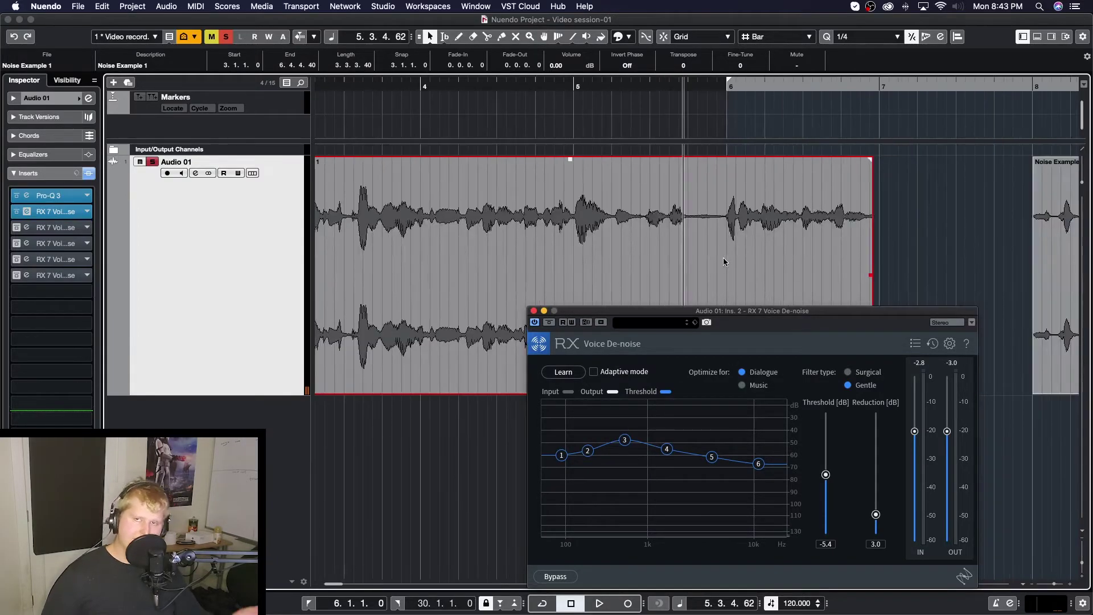
scroll(735, 256, "left", 5)
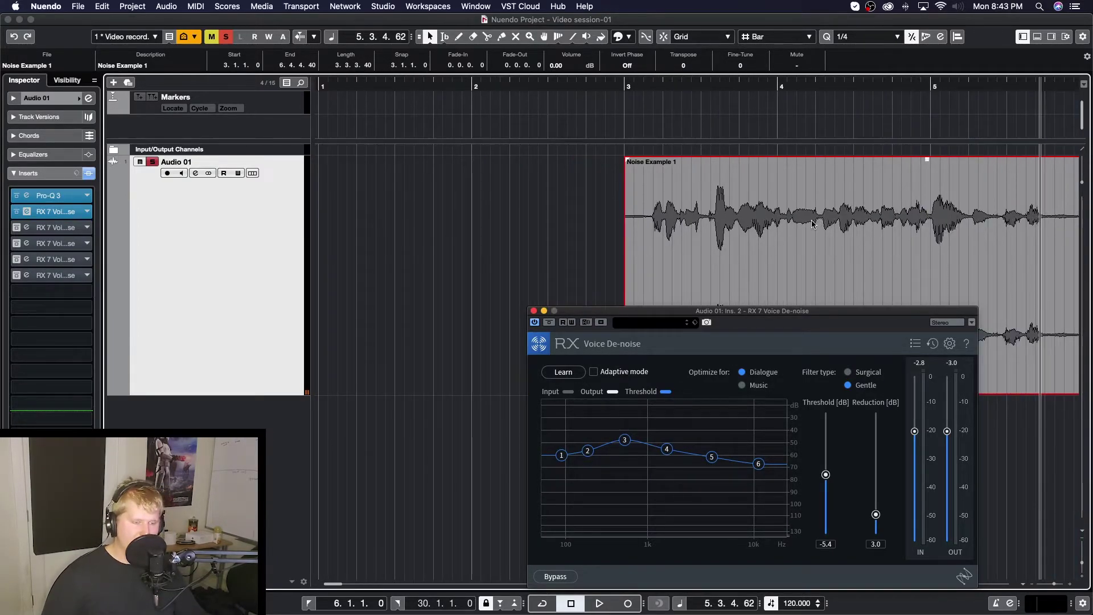
scroll(740, 251, "right", 5)
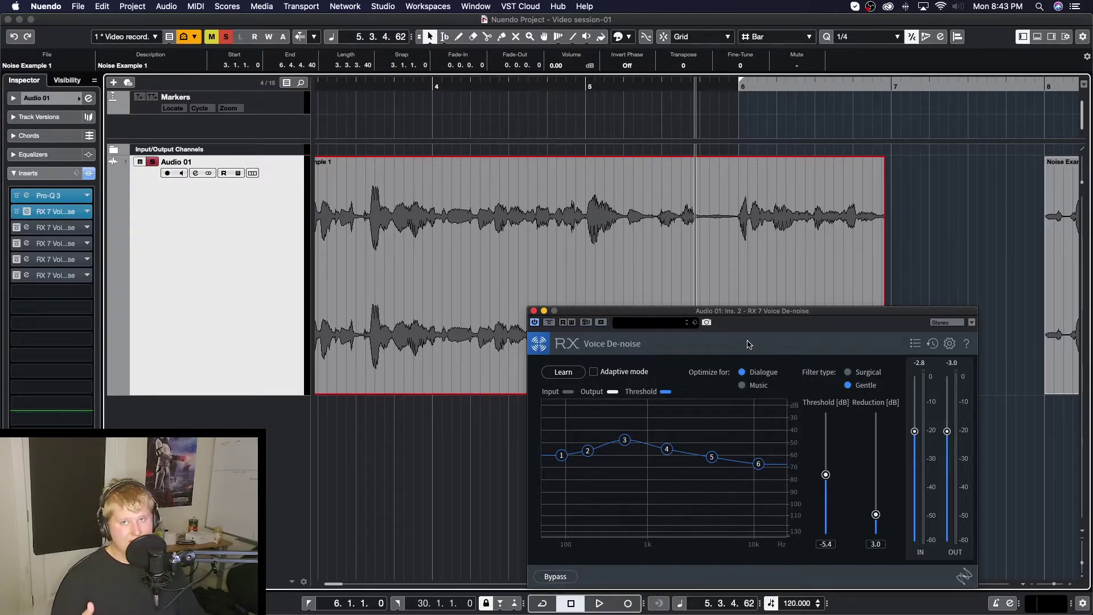
- Set reduction to 4.3 dB, audition the clip, and lower the threshold toward -20 dB
key("space")
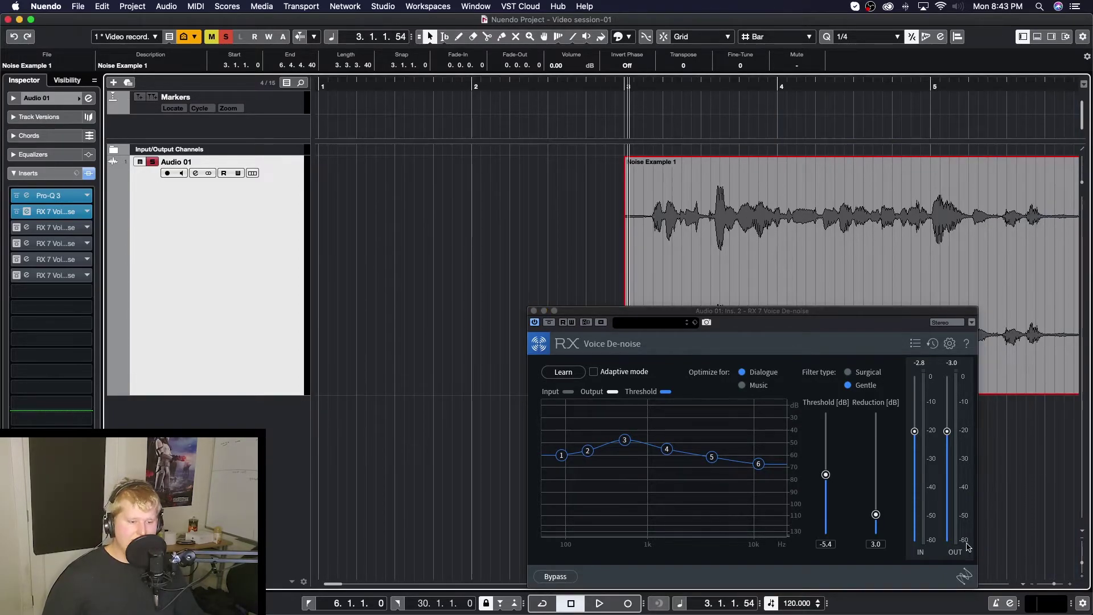
left_click_drag(876, 514, 871, 588)
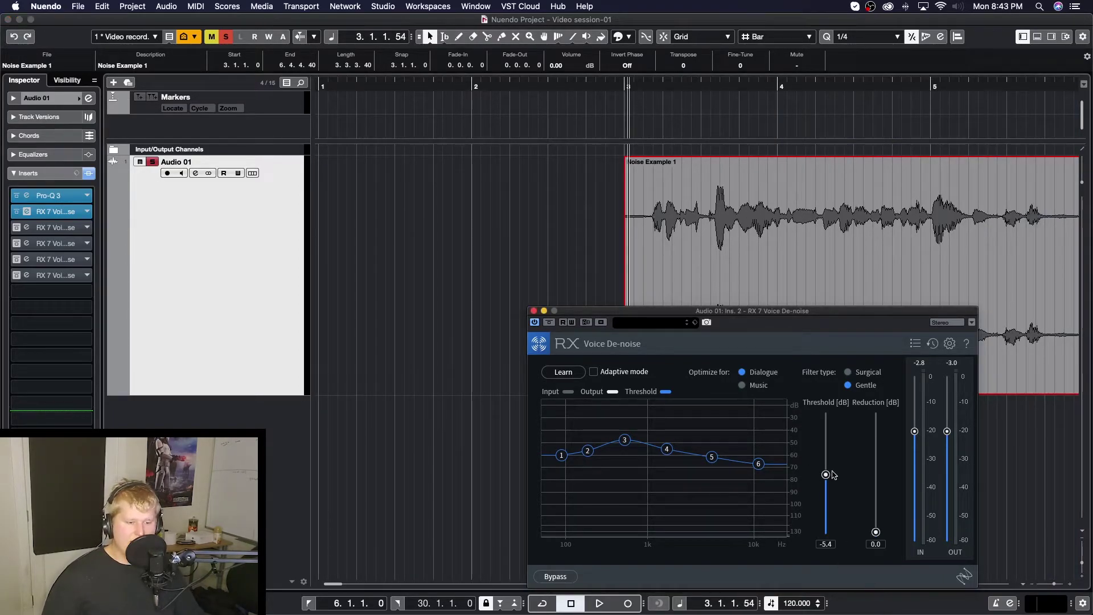
left_click_drag(875, 531, 876, 506)
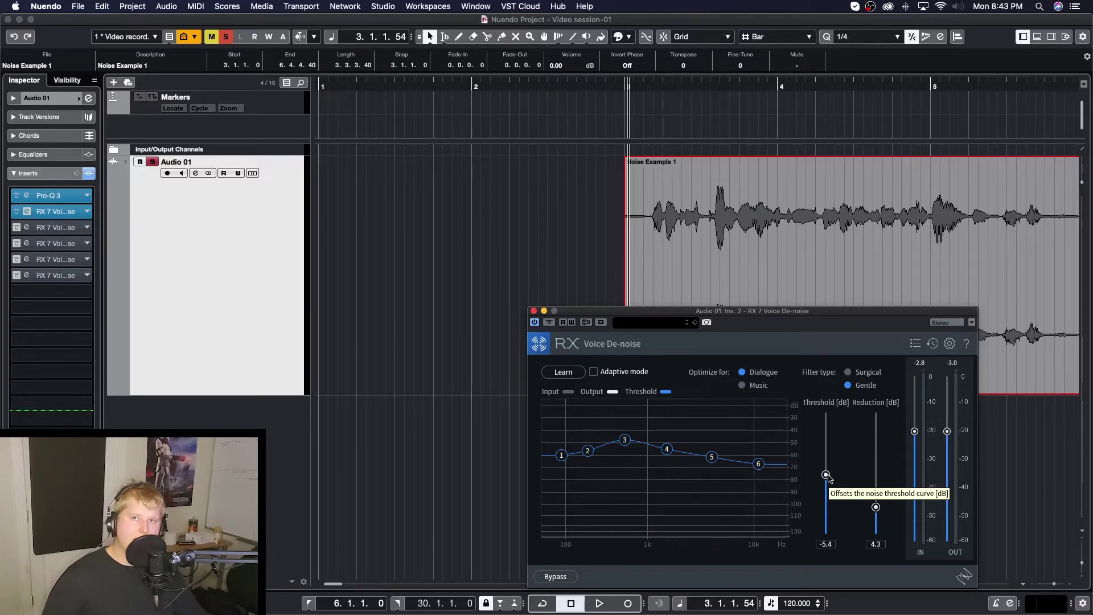
key("space")
left_click_drag(831, 480, 843, 514)
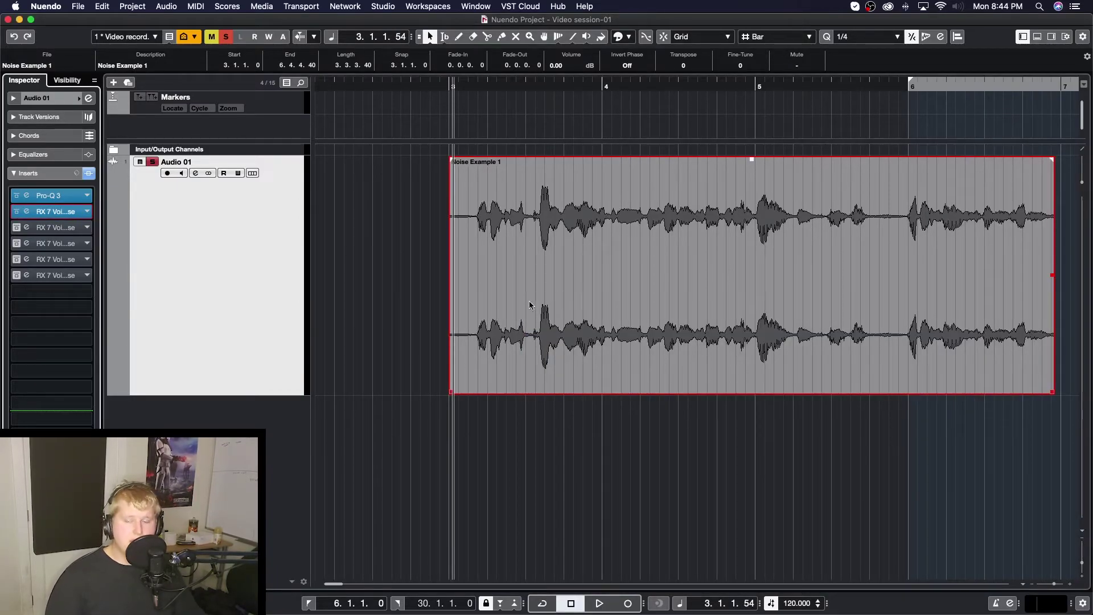
- Open the third De-noise insert's settings
left_click(31, 228)
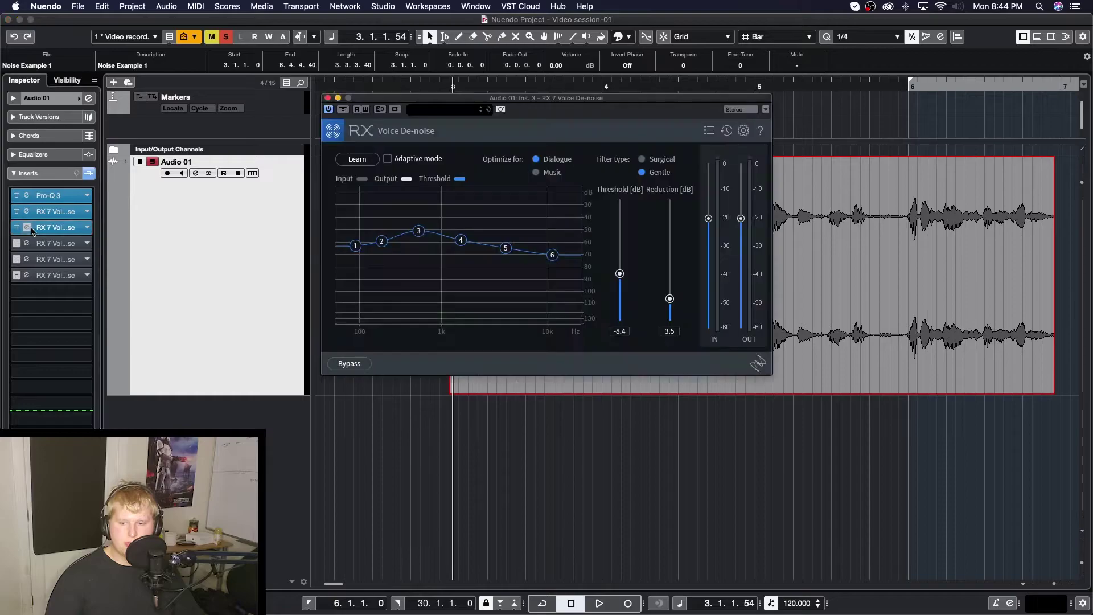
left_click(32, 227)
left_click(32, 229)
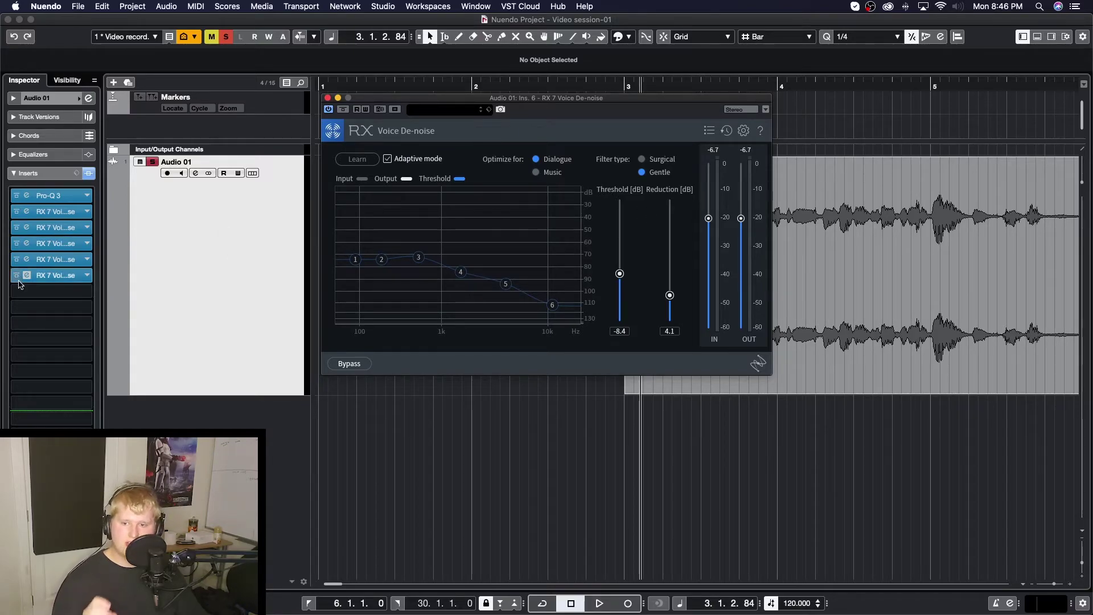
- Compare the second and third De-noise inserts side by side, then close all plugin windows
left_click(38, 212)
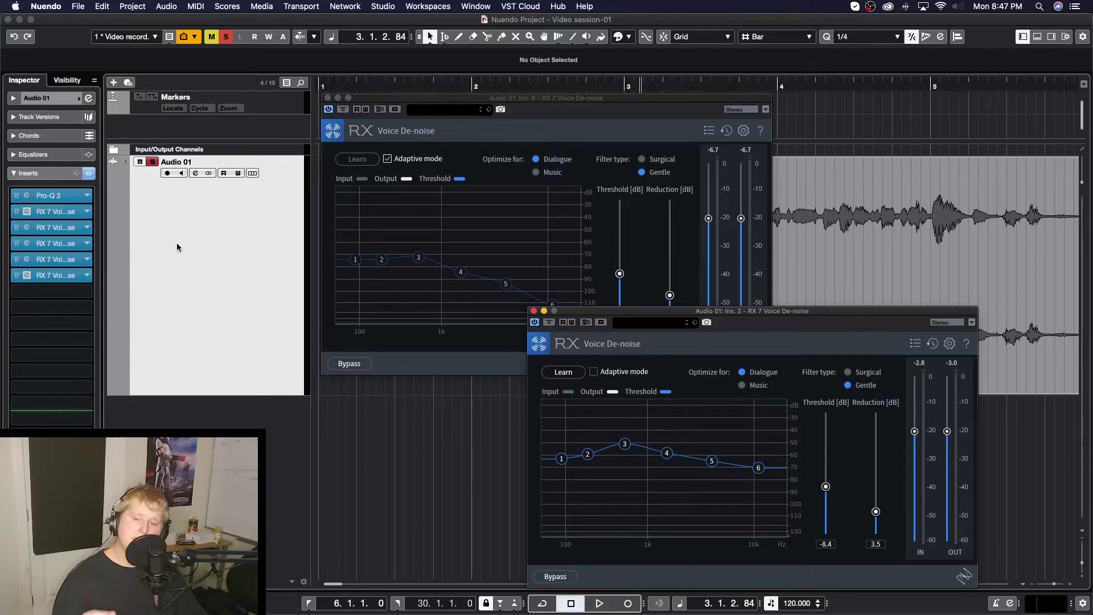
left_click(67, 229)
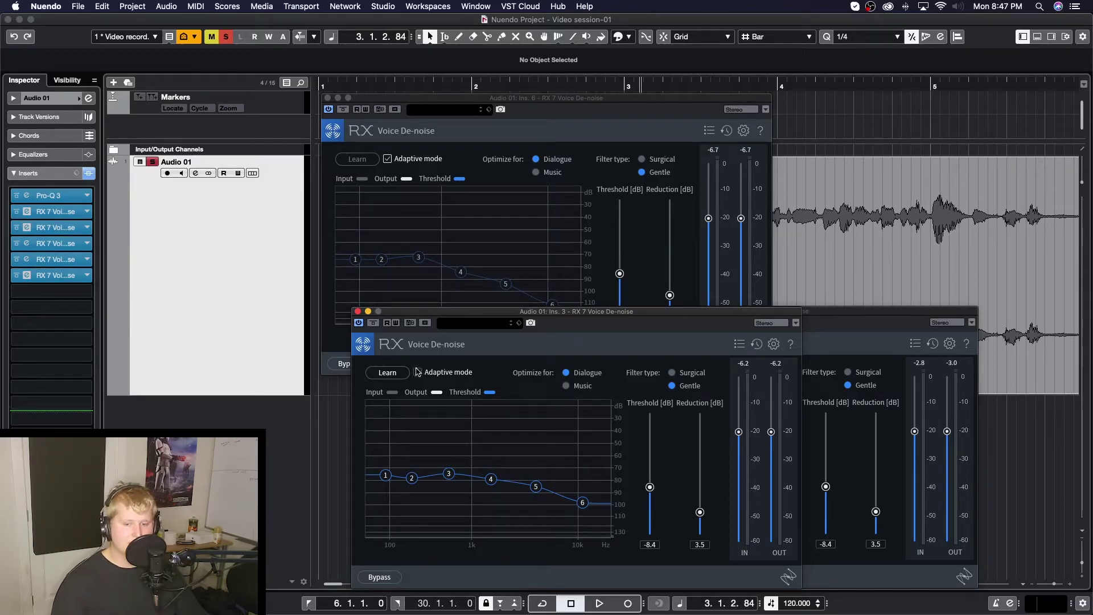
key("super+w")
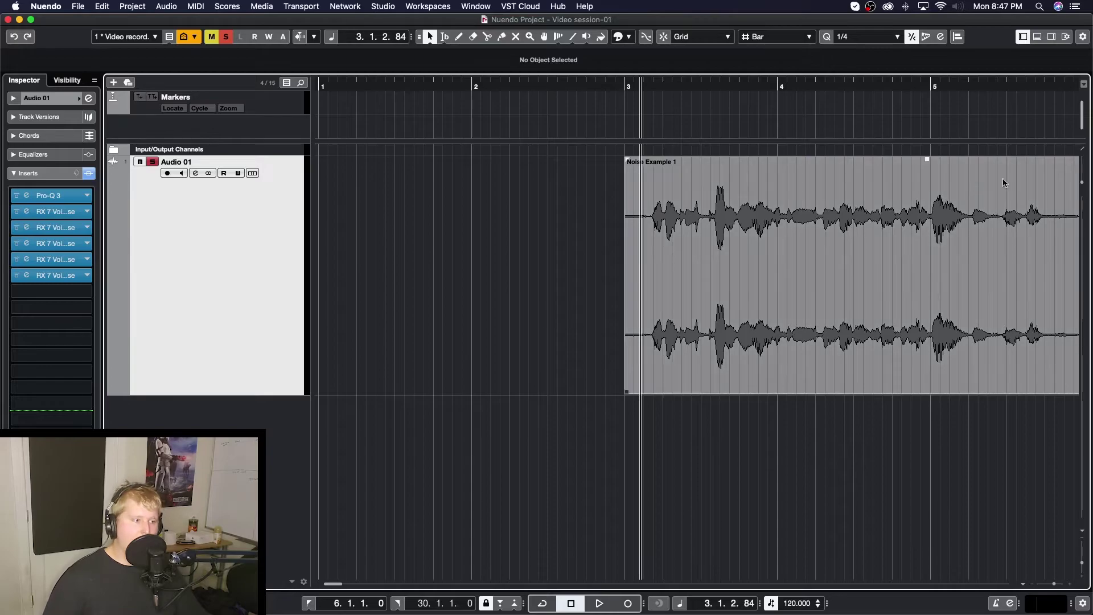
key("space")
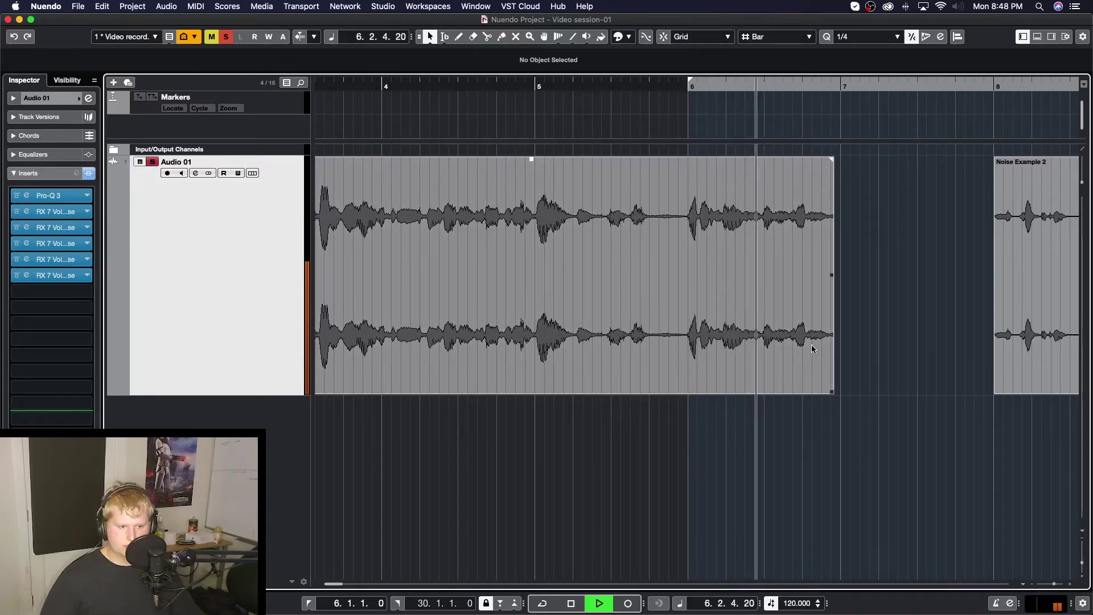
key("space")
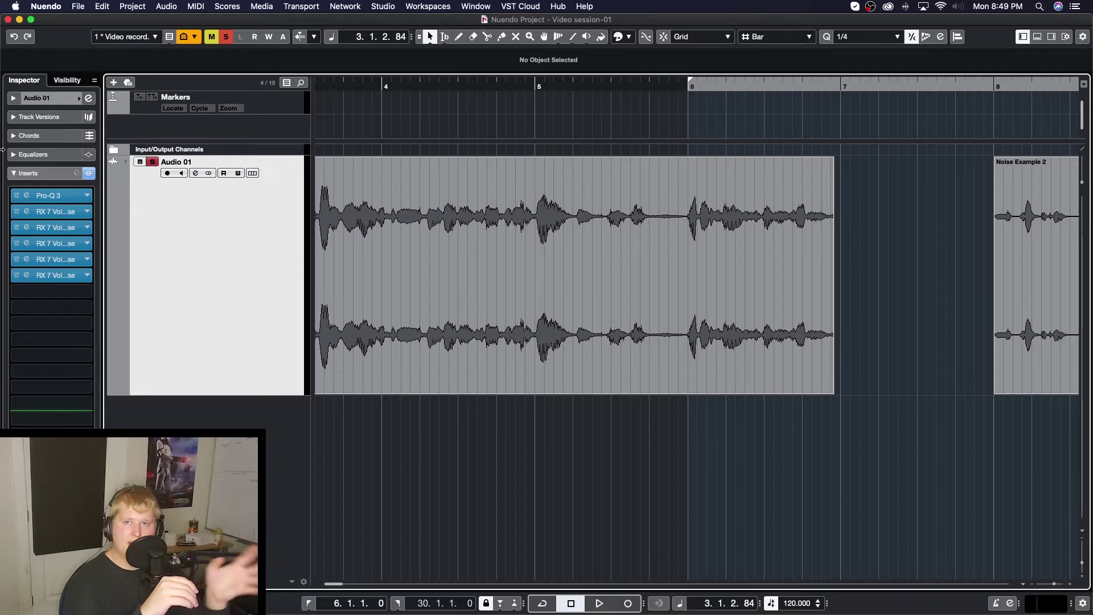
- Check the second De-noise insert's Threshold and Reduction, then scroll to Noise Example 3
left_click(27, 211)
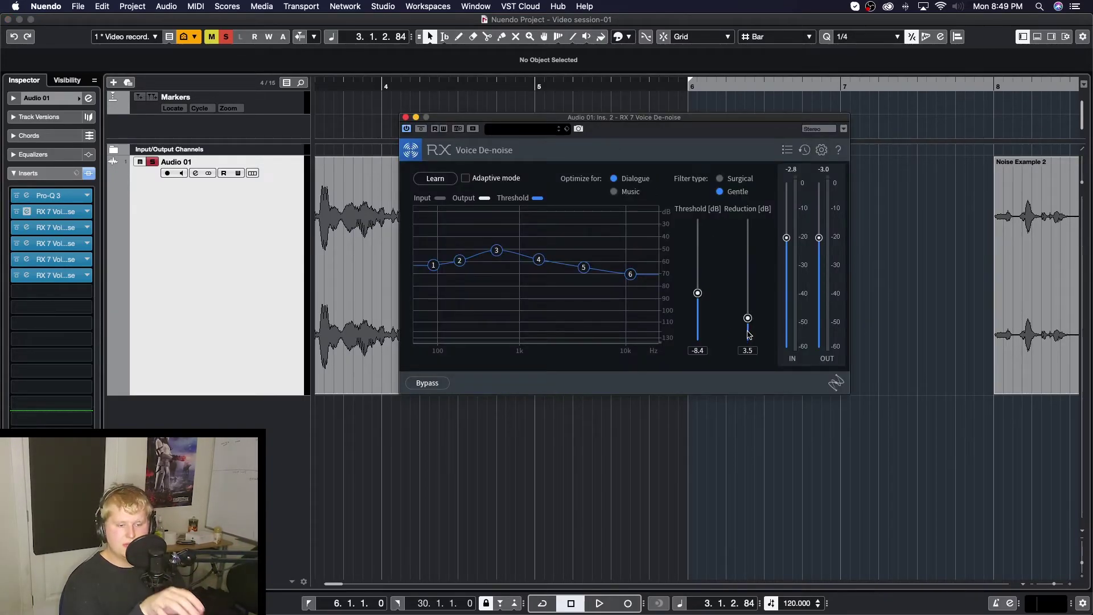
scroll(748, 335, "down", 1)
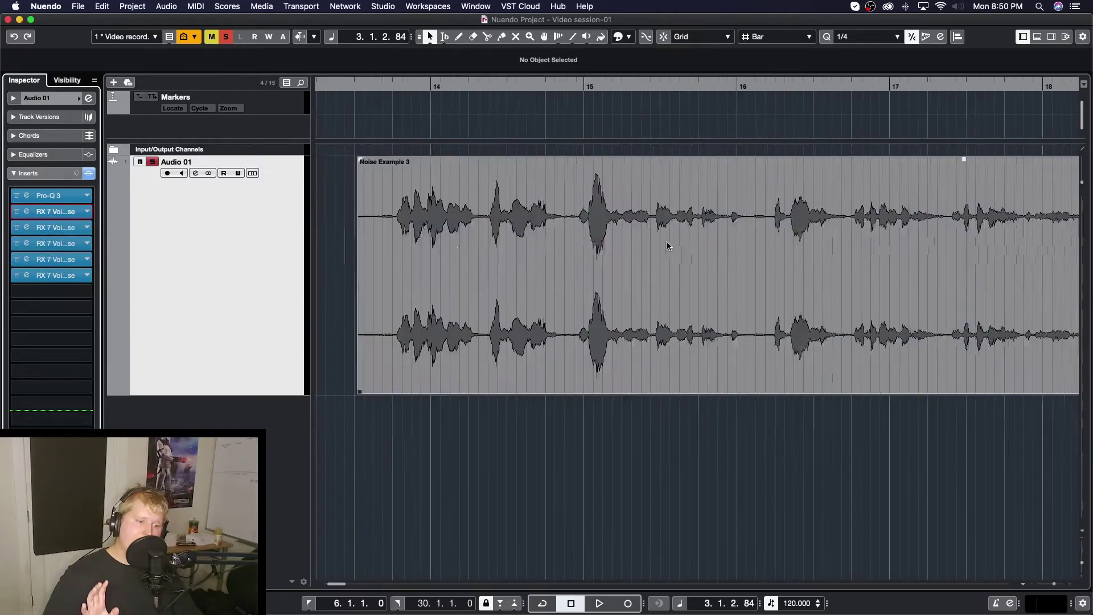
- Bring Audio 03_02 into view and check the single 20 dB De-noise insert's settings
scroll(667, 241, "left", 5)
scroll(667, 241, "right", 5)
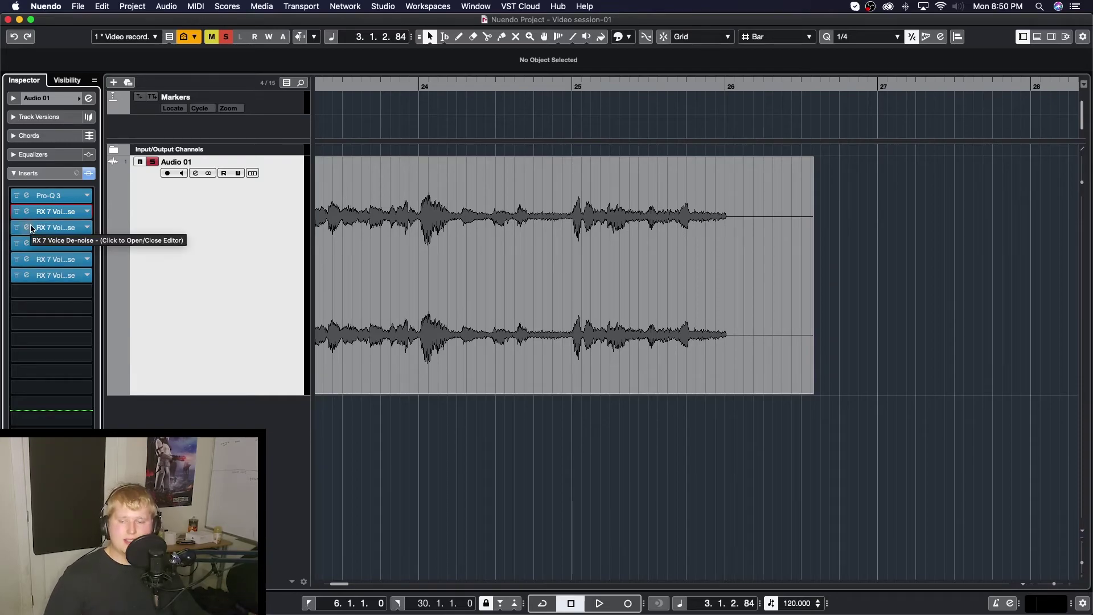
scroll(425, 237, "left", 5)
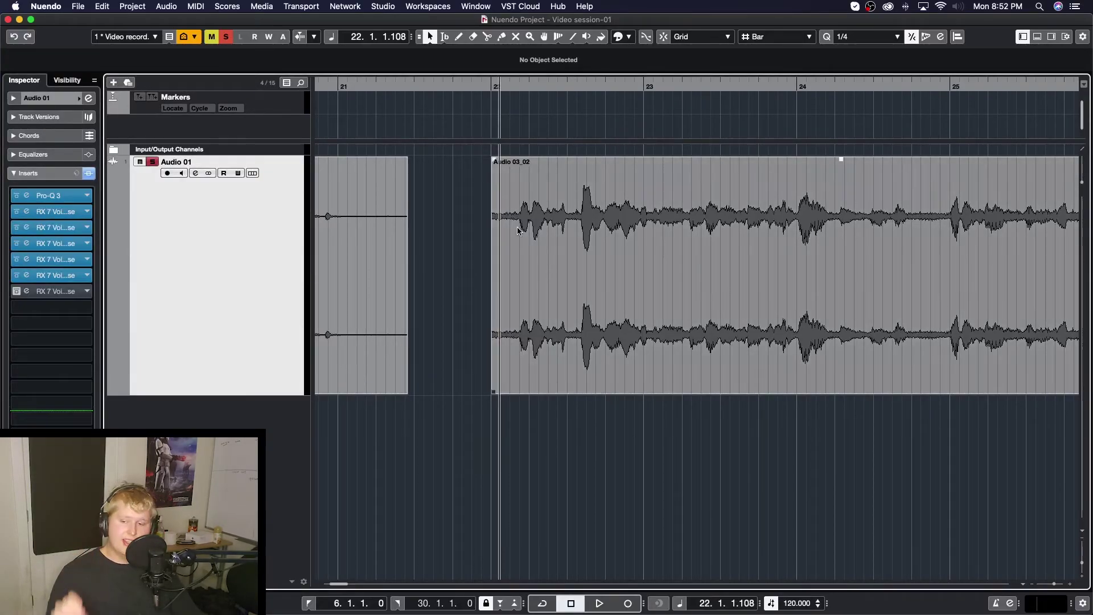
left_click(26, 292)
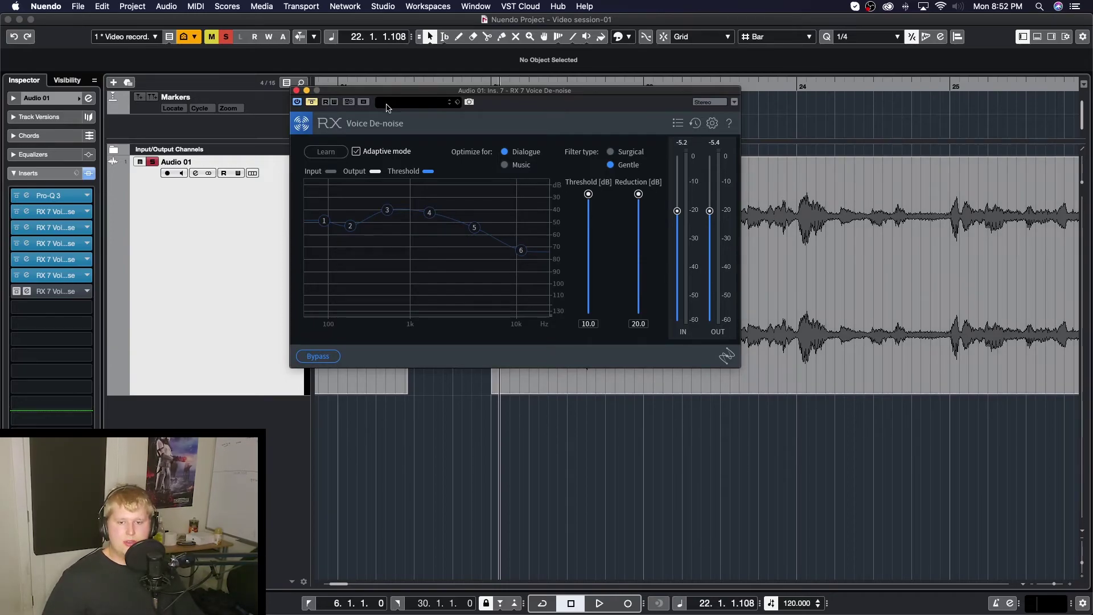
left_click(297, 91)
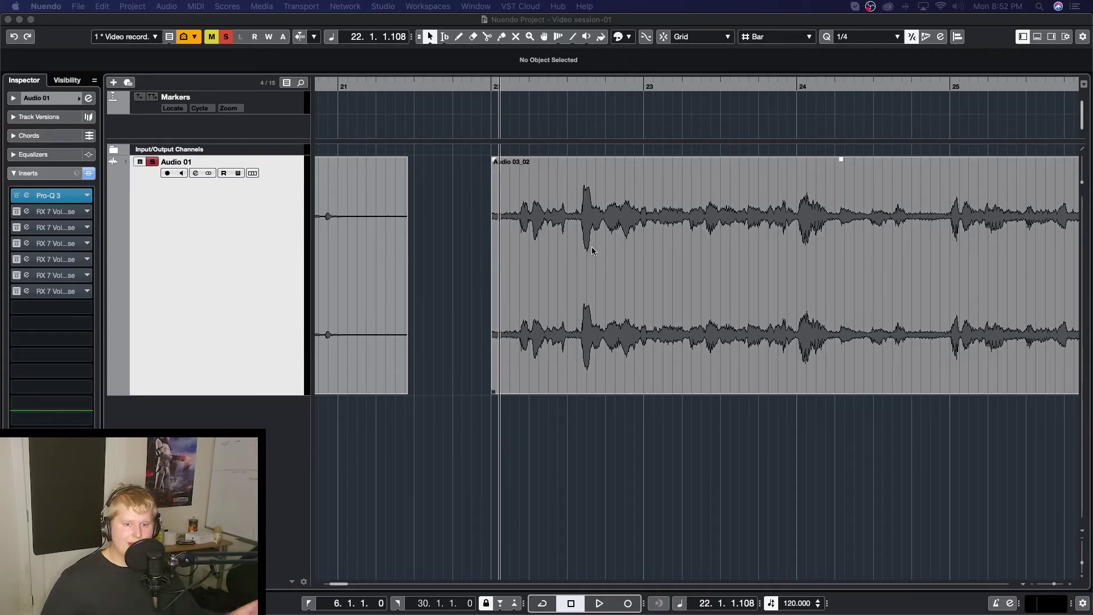
left_click(490, 85)
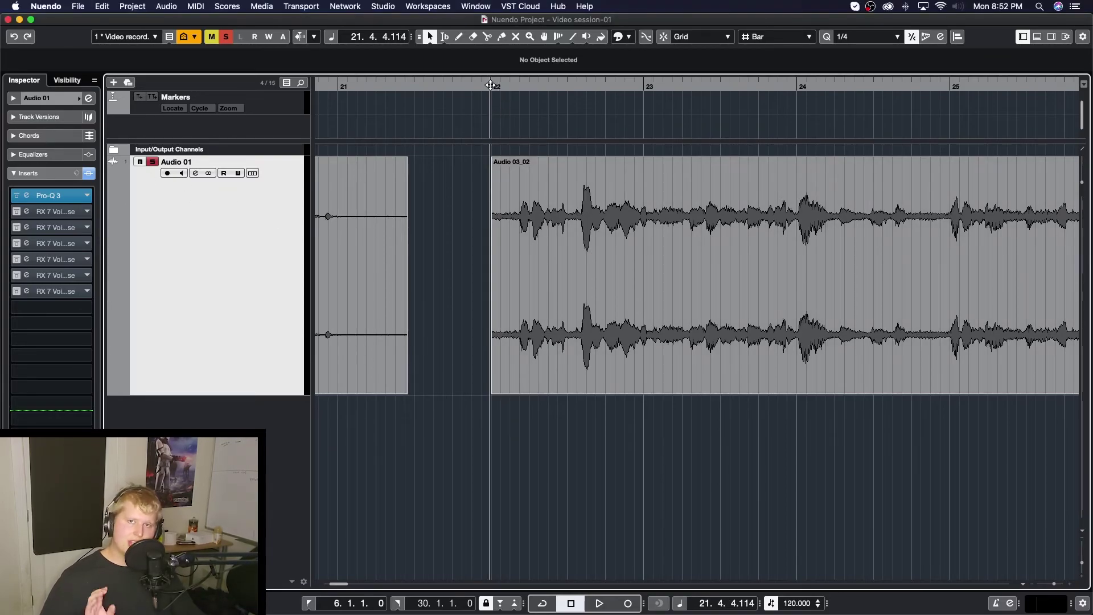
key("space")
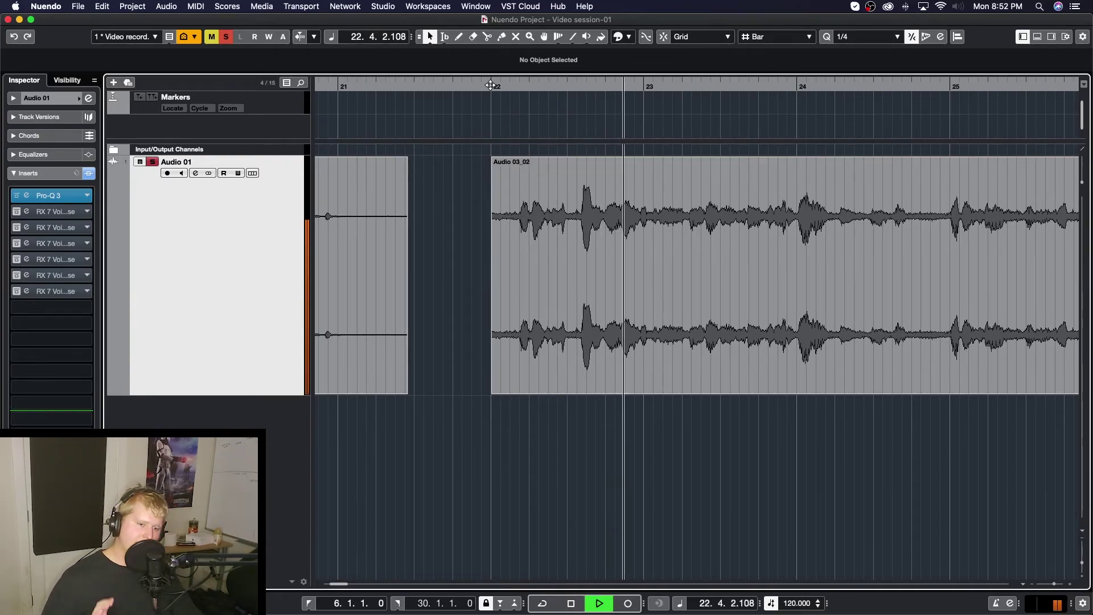
key("space")
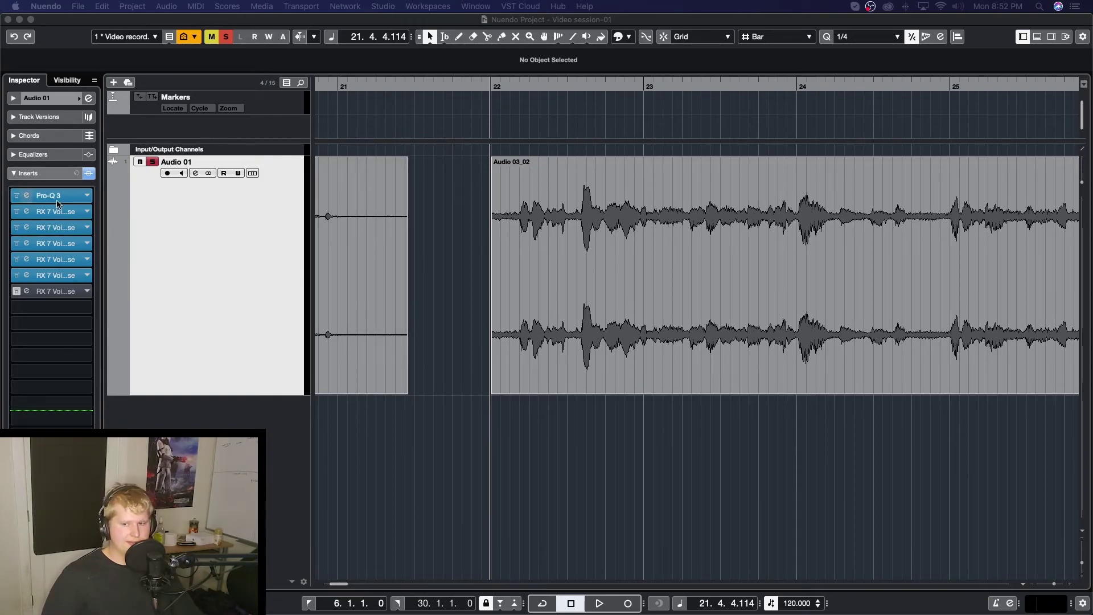
key("space")
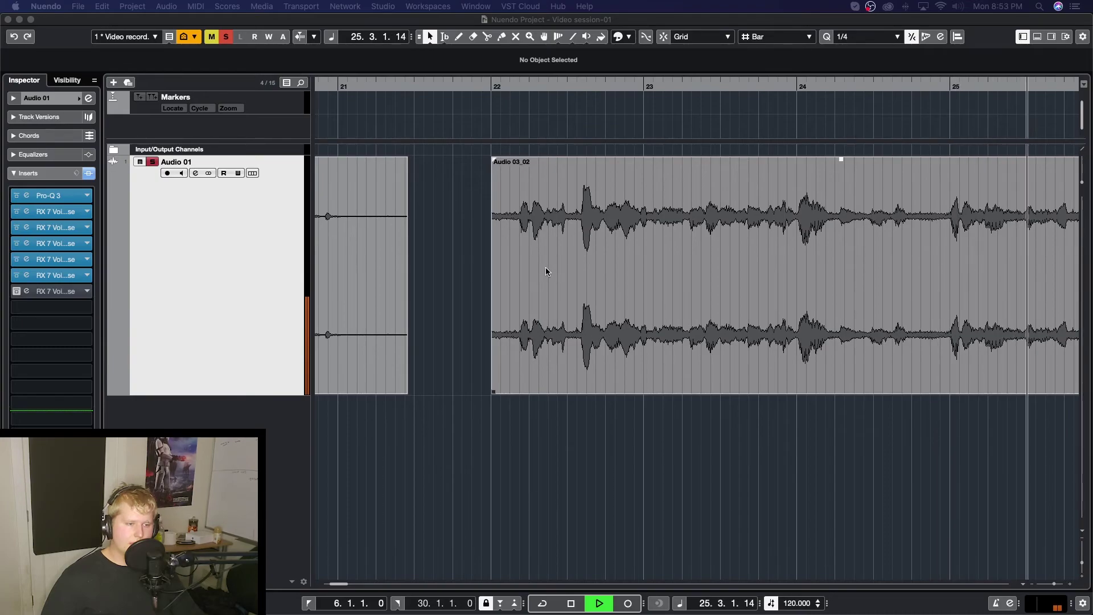
key("space")
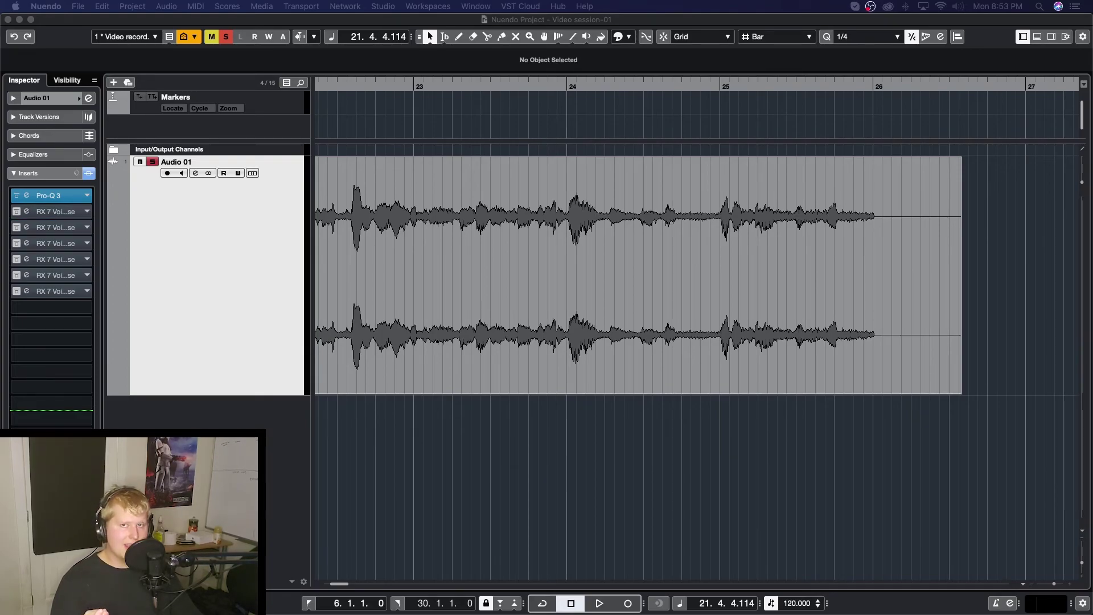
- Enable the single 20 dB RX 7 Voice De-noise on insert 7 and play Audio 03_02 through it
left_click(55, 291)
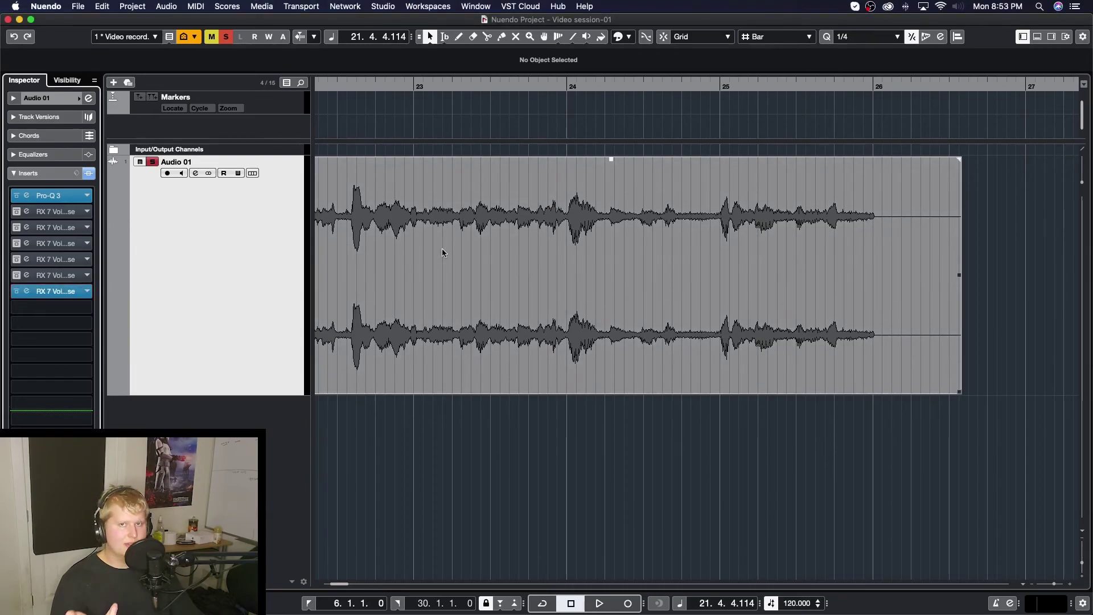
scroll(605, 254, "left", 5)
scroll(605, 255, "right", 1)
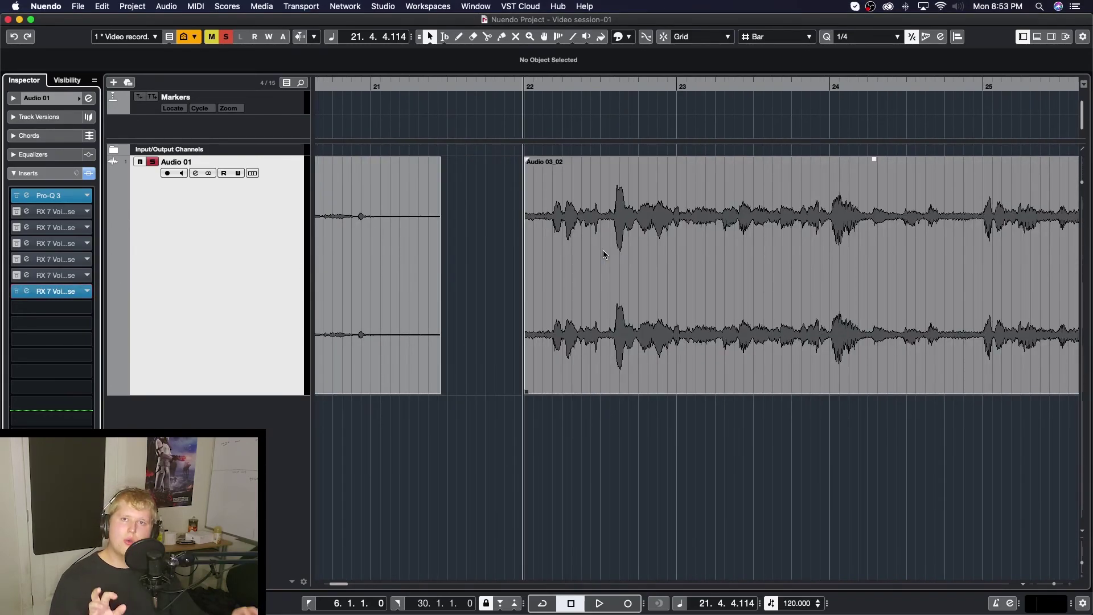
key("space")
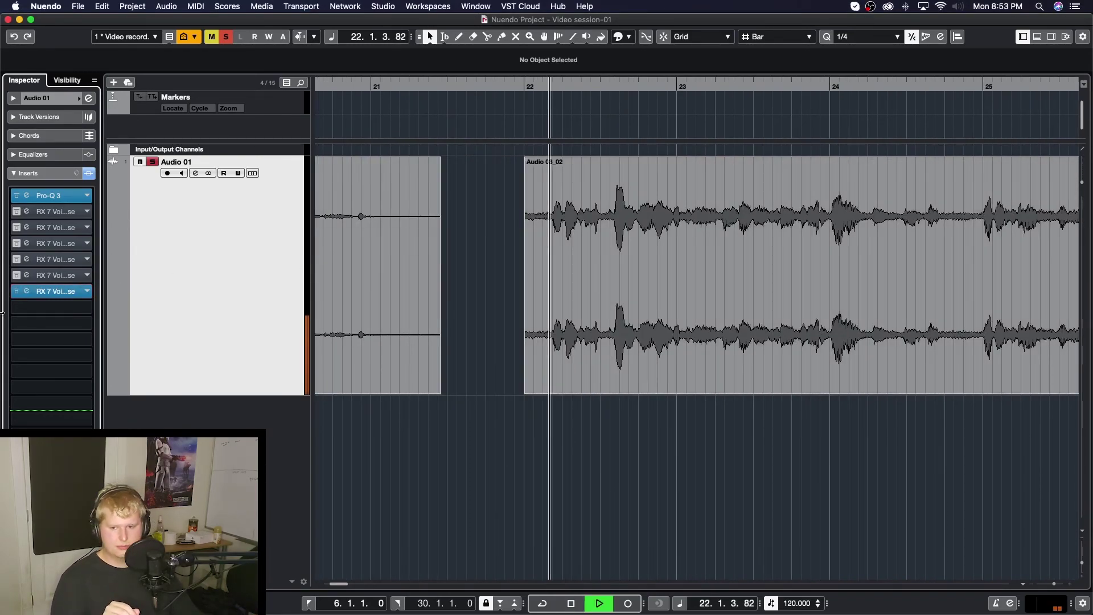
- Watch the insert's Adaptive, 10 dB threshold, 20 dB reduction settings during playback, then stop and uncover Audio 03_02
left_click(26, 291)
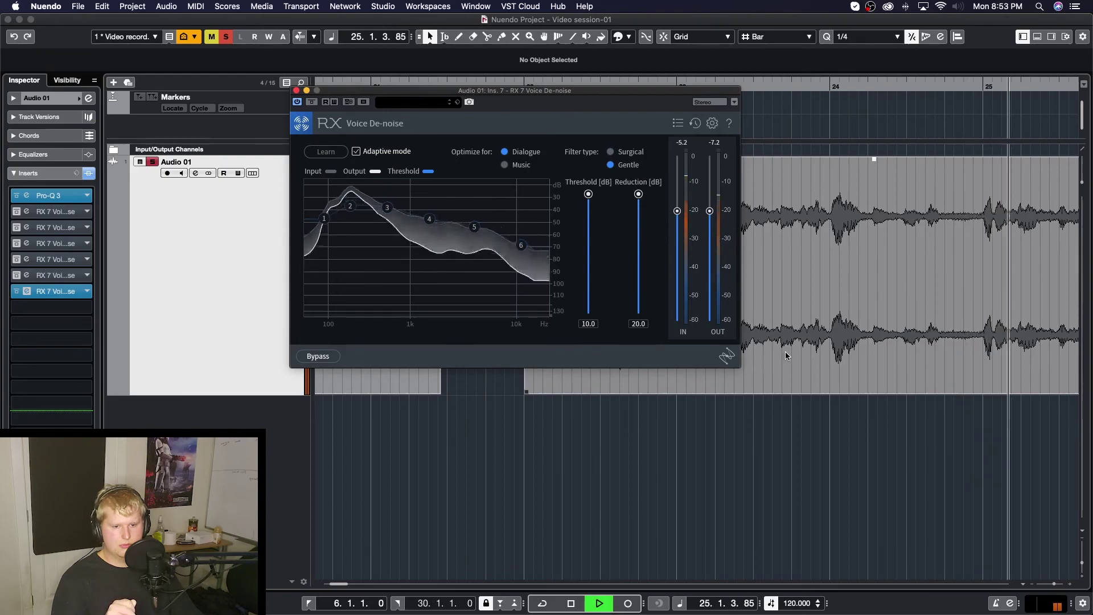
key("space")
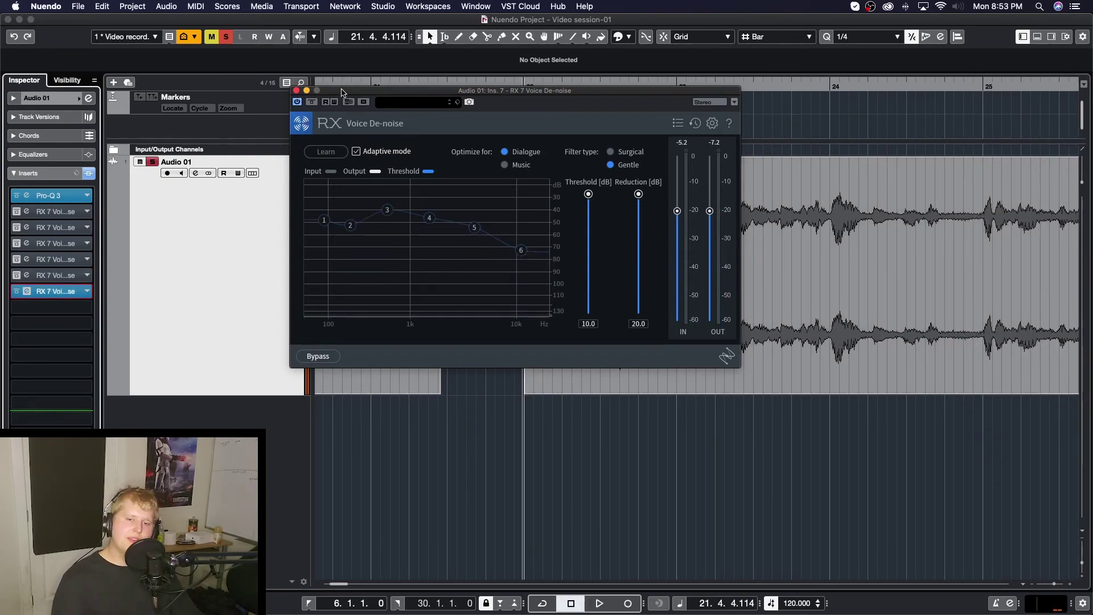
left_click_drag(456, 90, 386, 236)
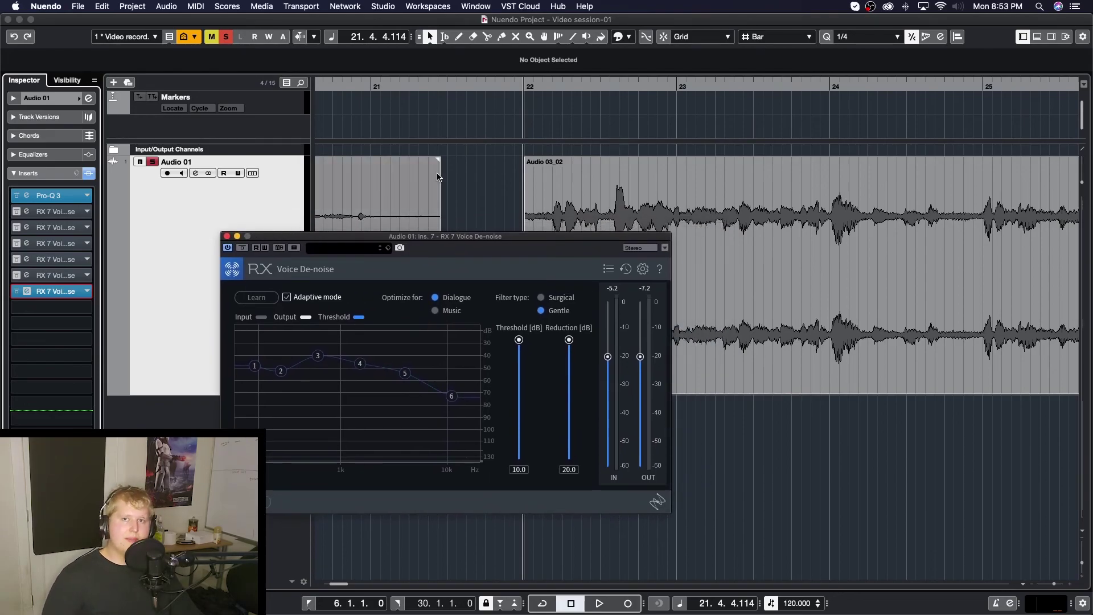